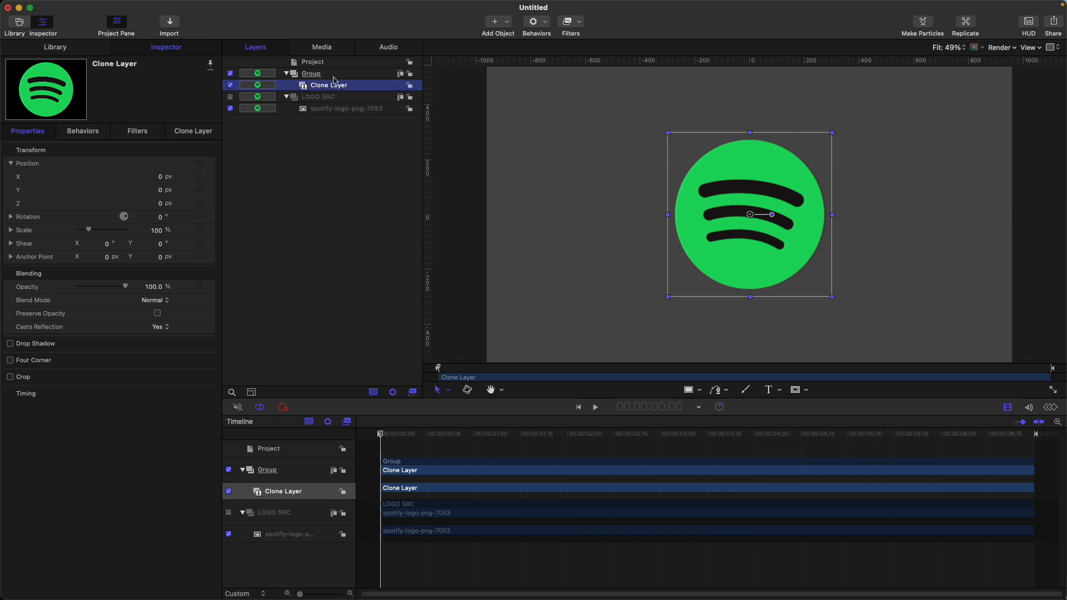
# Rename the group containing the Clone Layer as LOGO SRC CLONE
pyautogui.doubleClick(333, 74)
pyautogui.write('LOGO SRC CLONE')
pyautogui.press('Return')
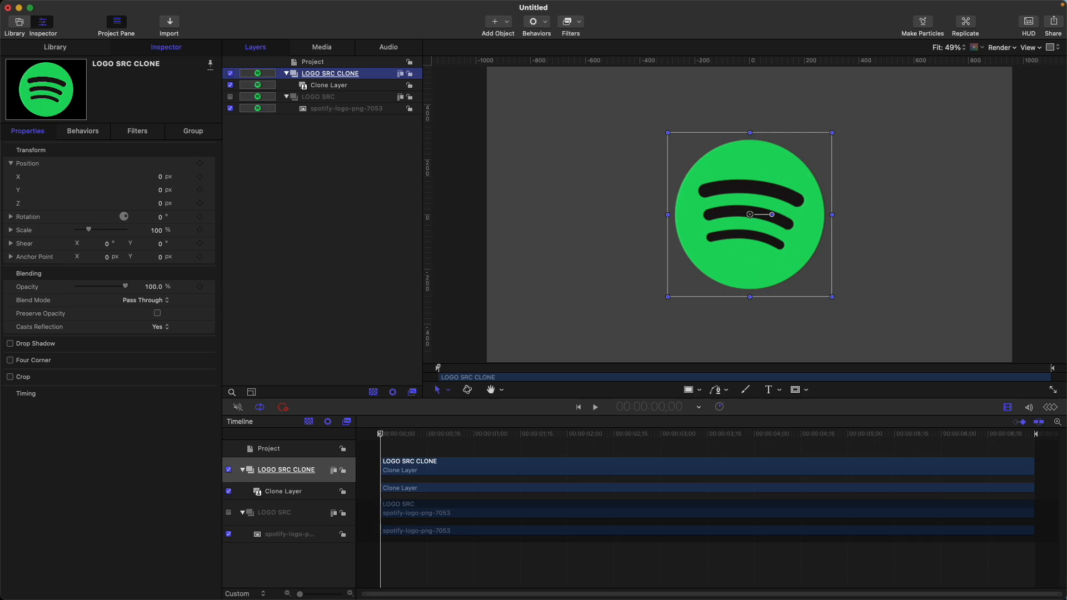
# Create a new group above LOGO SRC CLONE and name it MASK
pyautogui.press('super+shift+n')
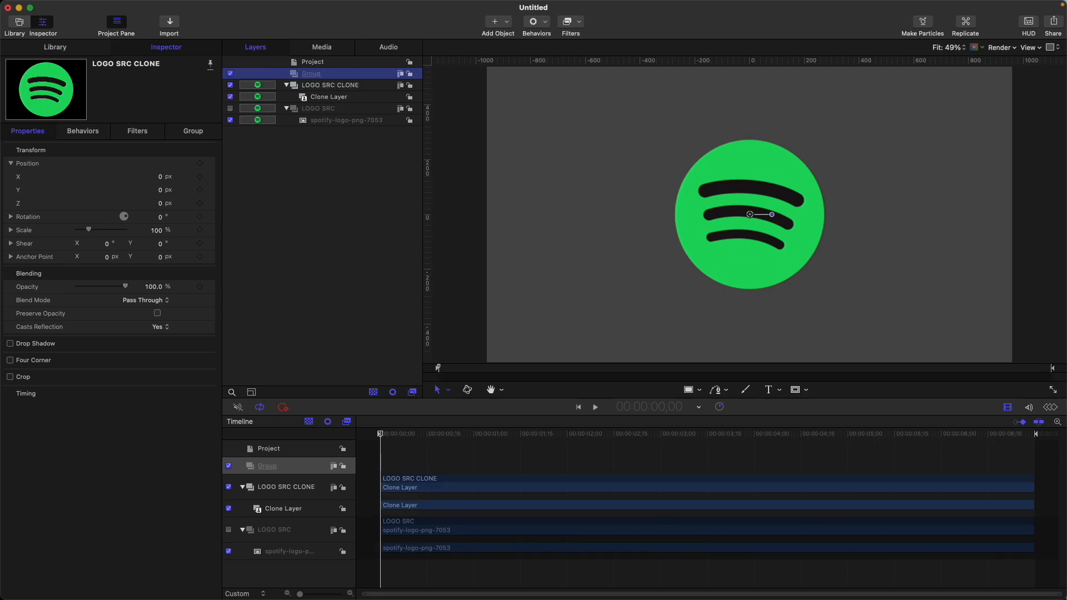
pyautogui.doubleClick(337, 75)
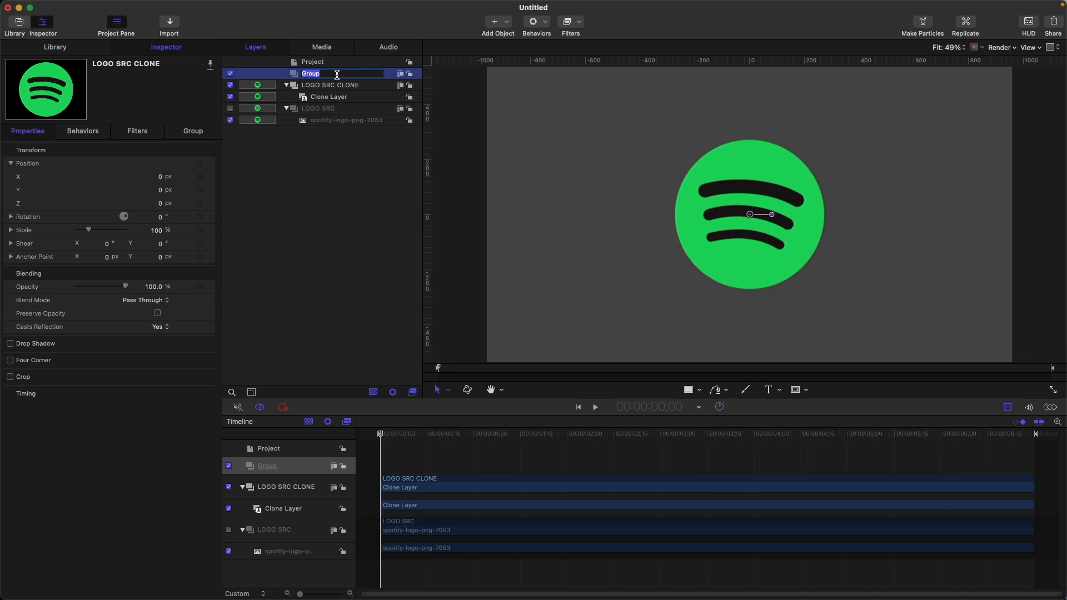
pyautogui.write('MASK')
pyautogui.press('Return')
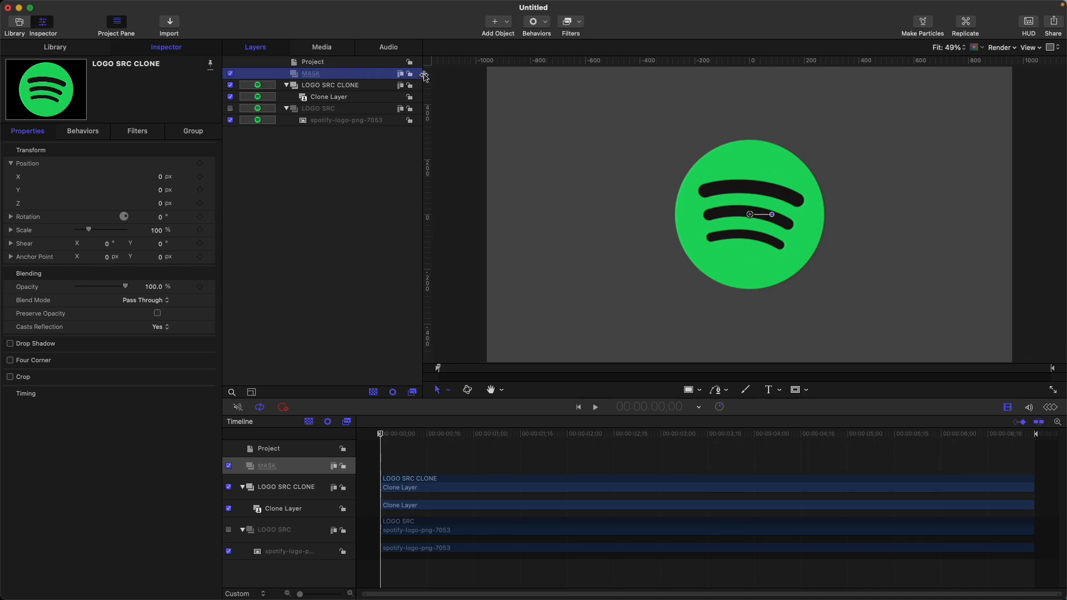
# Add a Color Solid generator to the MASK group and set its color to White
pyautogui.click(500, 23)
pyautogui.moveTo(542, 141)
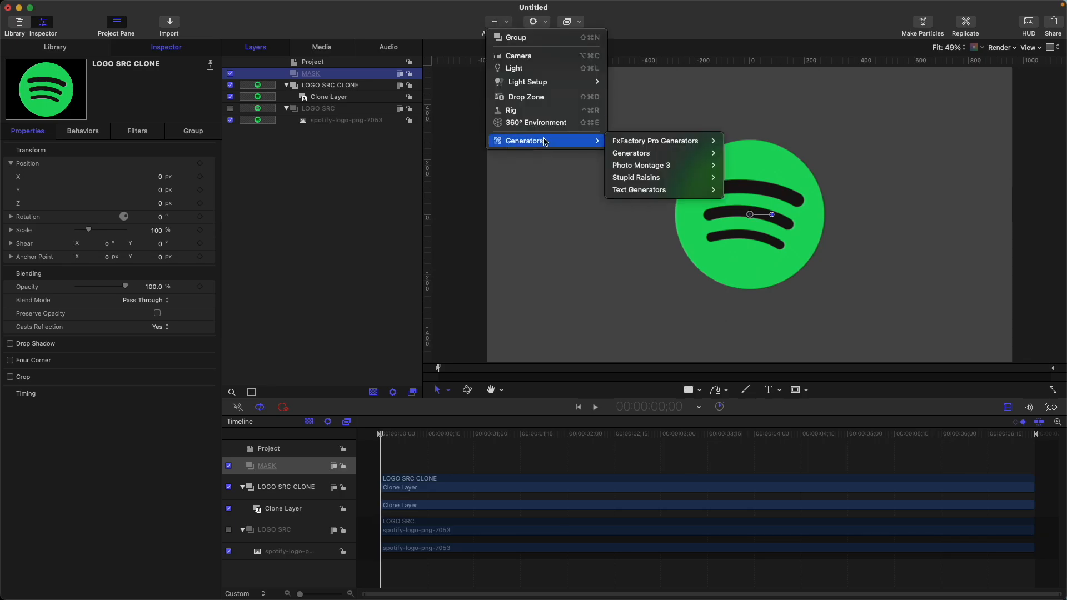
pyautogui.moveTo(671, 153)
pyautogui.click(780, 203)
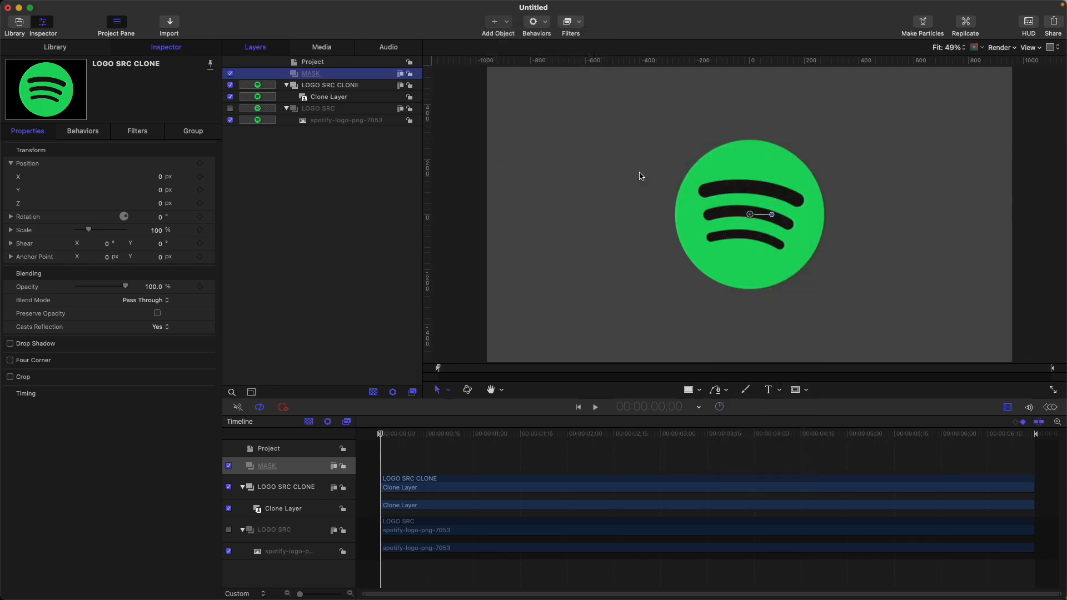
pyautogui.click(151, 204)
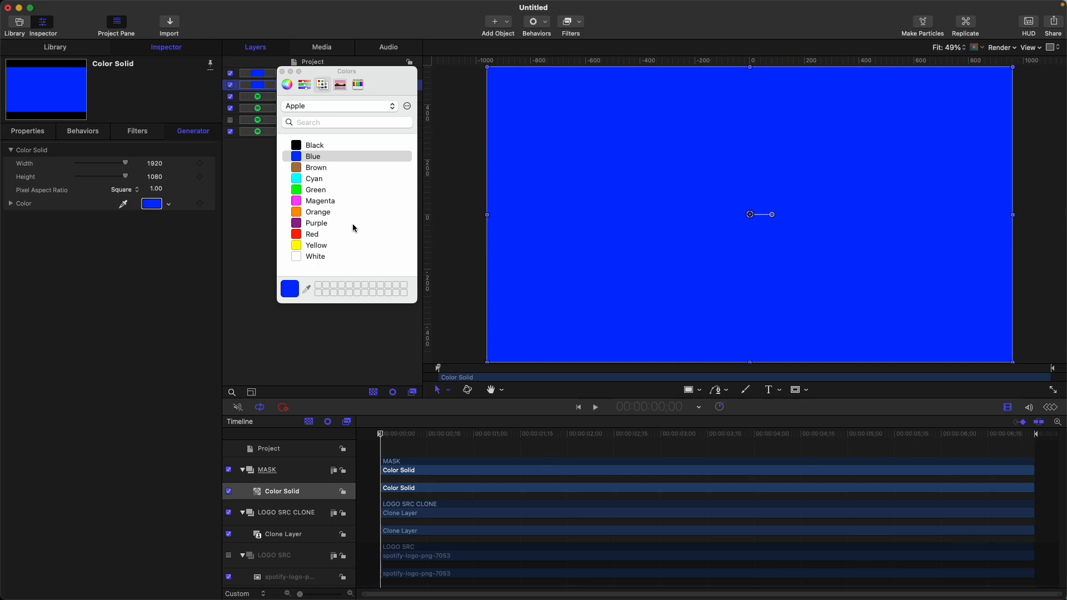
pyautogui.click(330, 258)
pyautogui.click(282, 73)
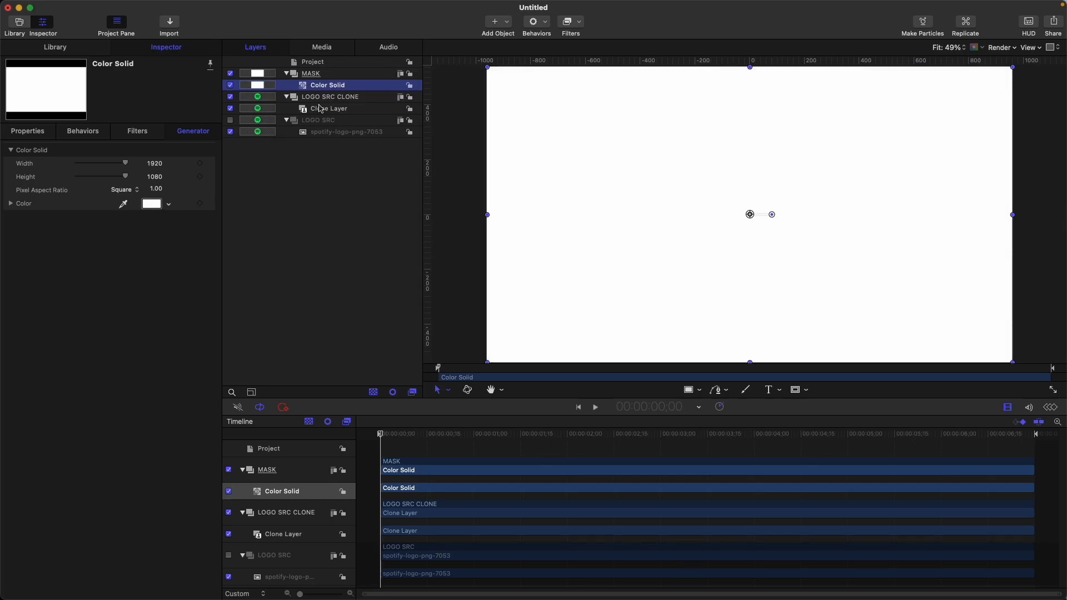
# Keyframe the Color Solid's X position from about -1305 px at the first frame to 0 px at 5:00
pyautogui.click(51, 136)
pyautogui.click(200, 176)
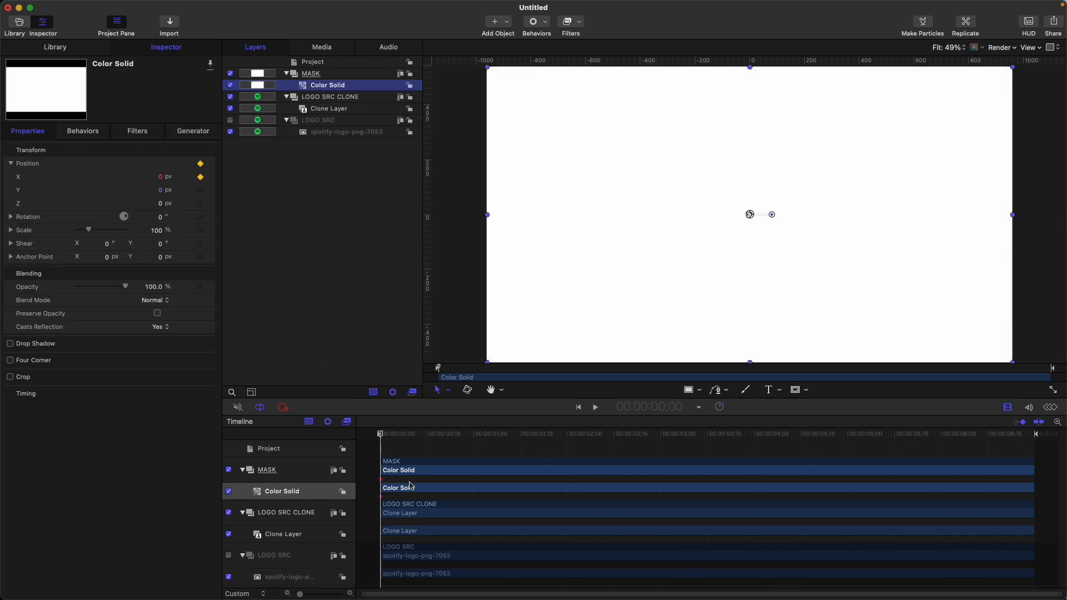
pyautogui.moveTo(689, 437); pyautogui.dragTo(847, 436)
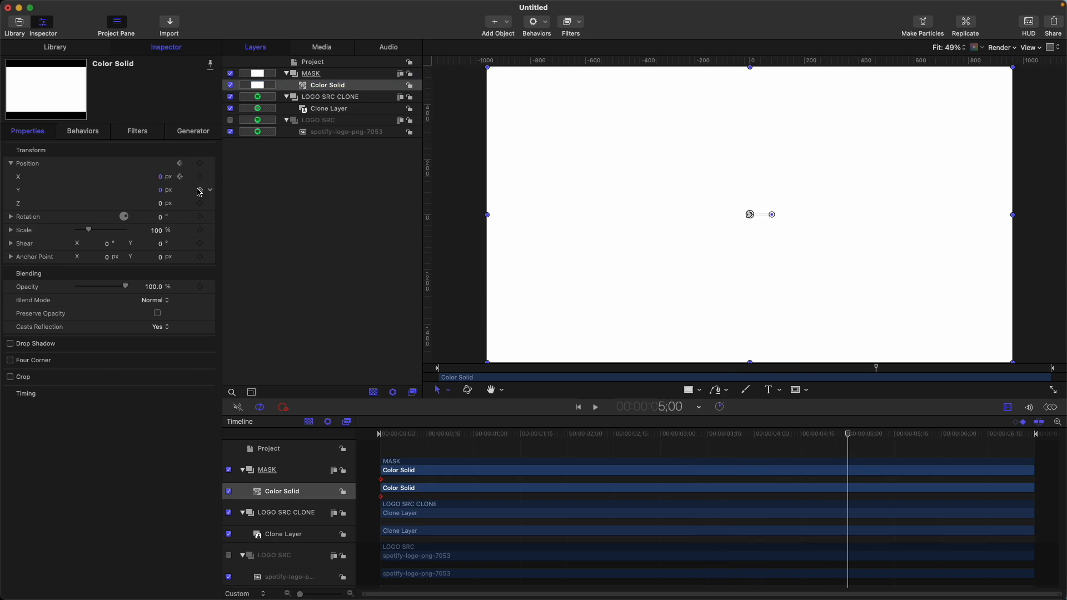
pyautogui.click(200, 177)
pyautogui.press('Home')
pyautogui.moveTo(160, 177); pyautogui.dragTo(112, 177)
# Ease the Color Solid's X position curve by extending the Bezier handles at both keyframes, and preview the animation
pyautogui.press('space')
pyautogui.press('space')
pyautogui.click(1049, 408)
pyautogui.moveTo(847, 465); pyautogui.dragTo(591, 462)
pyautogui.moveTo(380, 568); pyautogui.dragTo(621, 568)
pyautogui.press('Home')
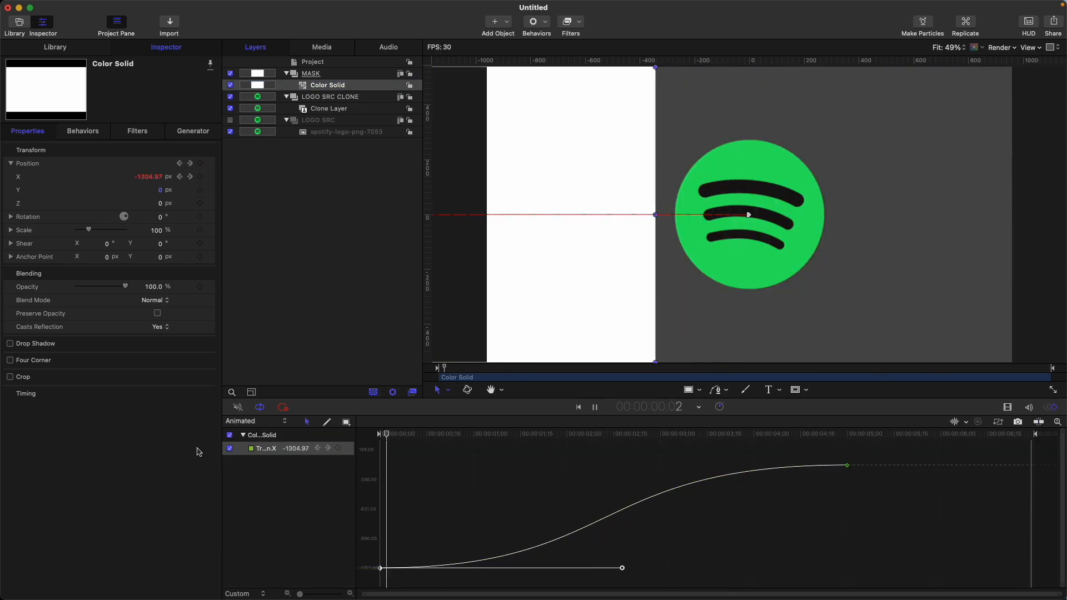
pyautogui.press('space')
pyautogui.click(1007, 408)
# Apply the Bump Map distortion filter to the MASK group and return the playhead to the start
pyautogui.click(311, 73)
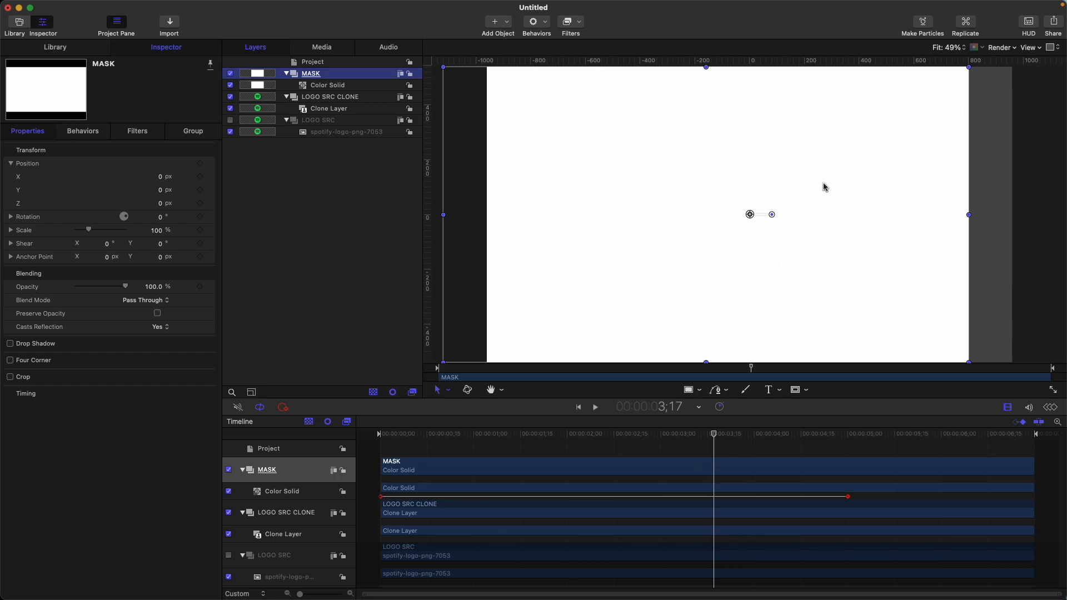
pyautogui.click(571, 32)
pyautogui.moveTo(606, 87)
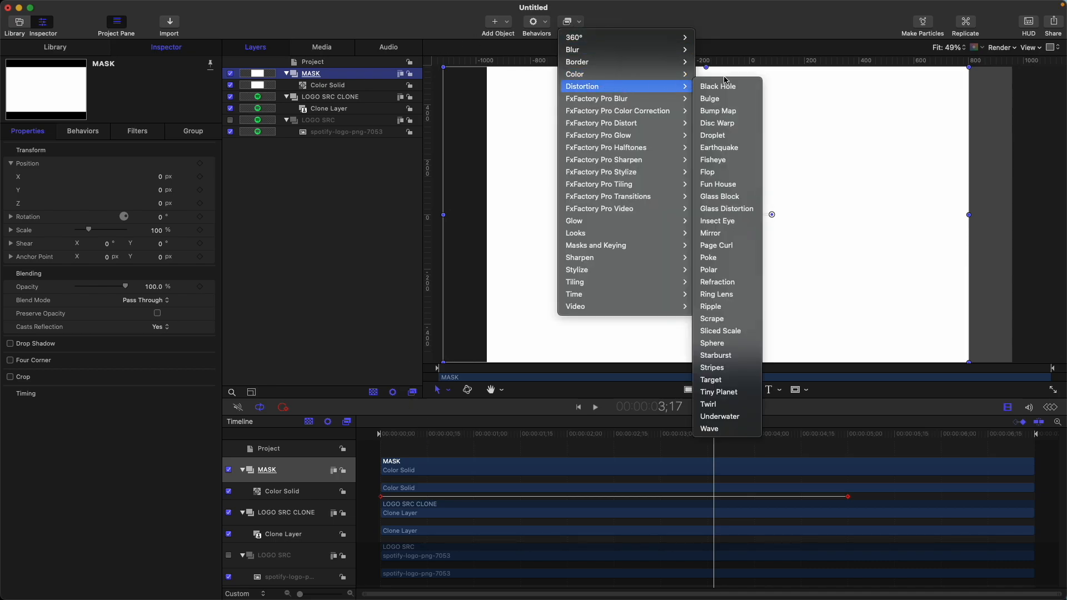
pyautogui.click(718, 110)
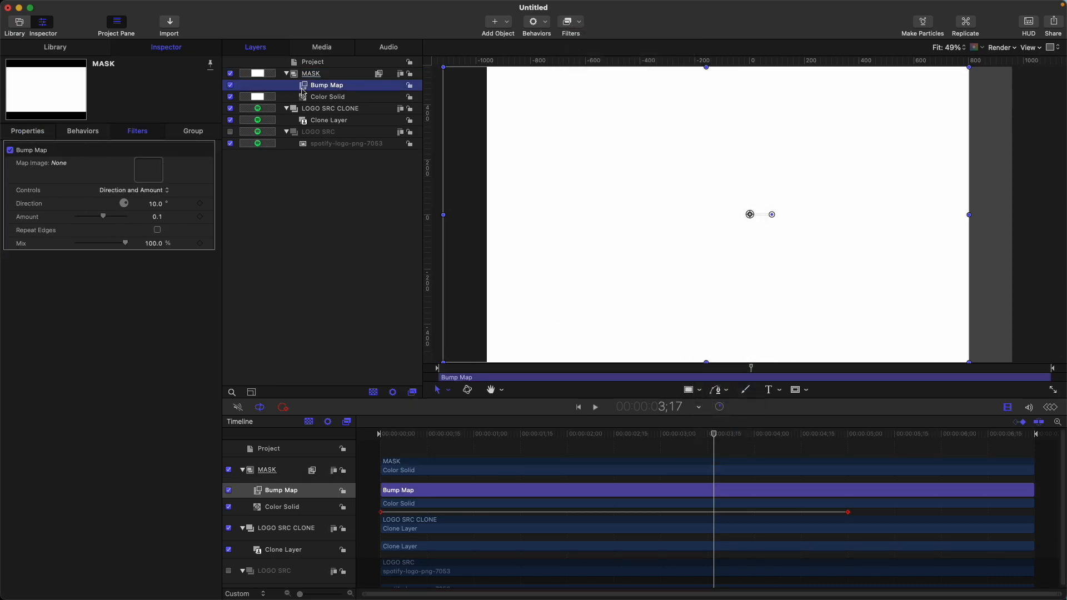
pyautogui.press('Home')
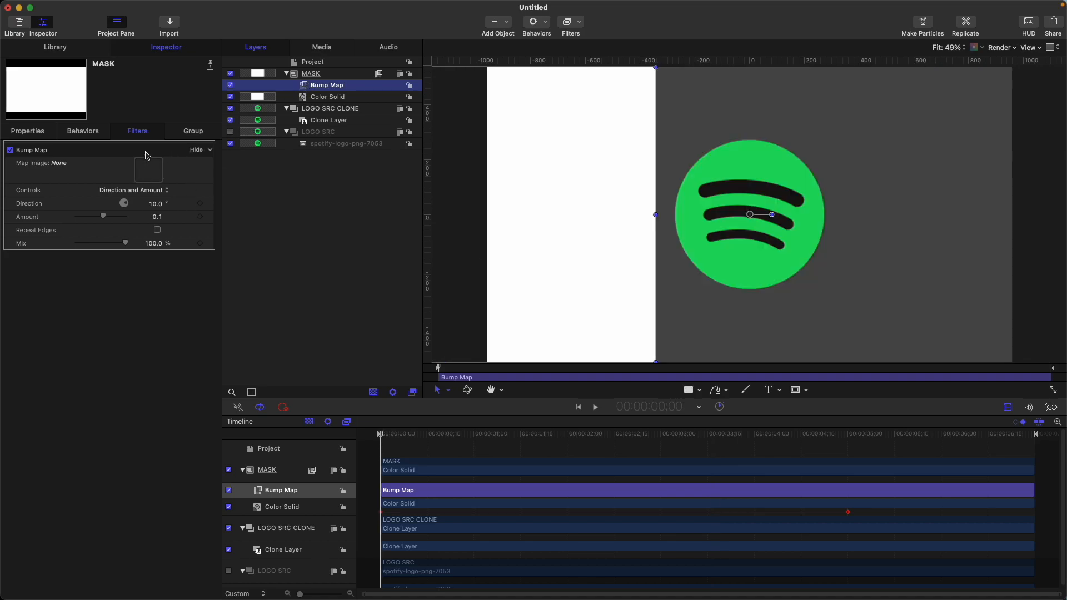
# Add a Clouds generator in a new group above MASK, reducing its scale and 3rd layer strength to make a fine noise texture
pyautogui.click(327, 77)
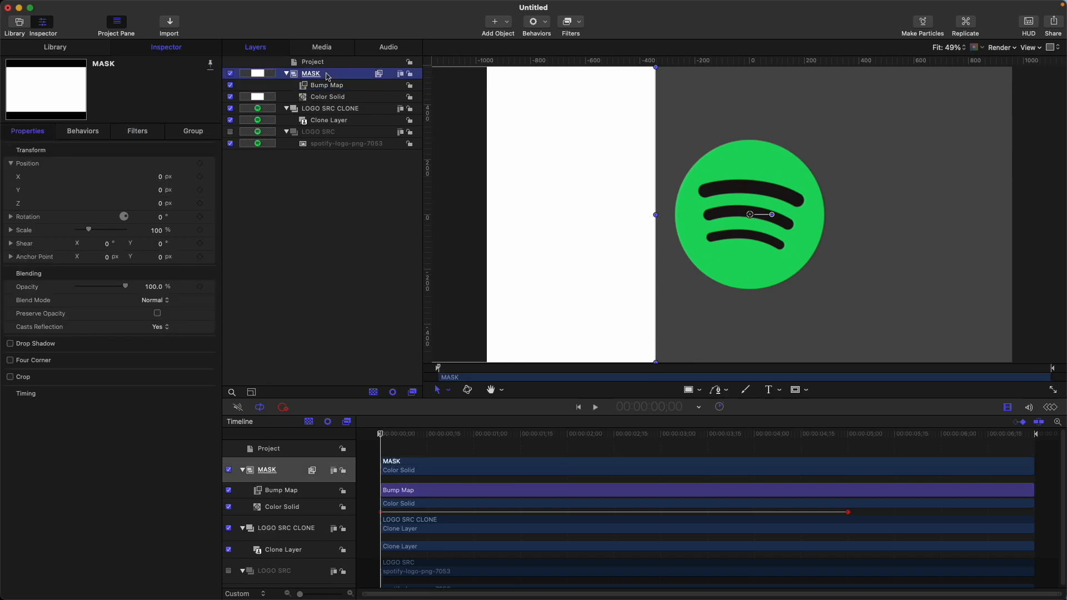
pyautogui.press('super+shift+n')
pyautogui.click(498, 23)
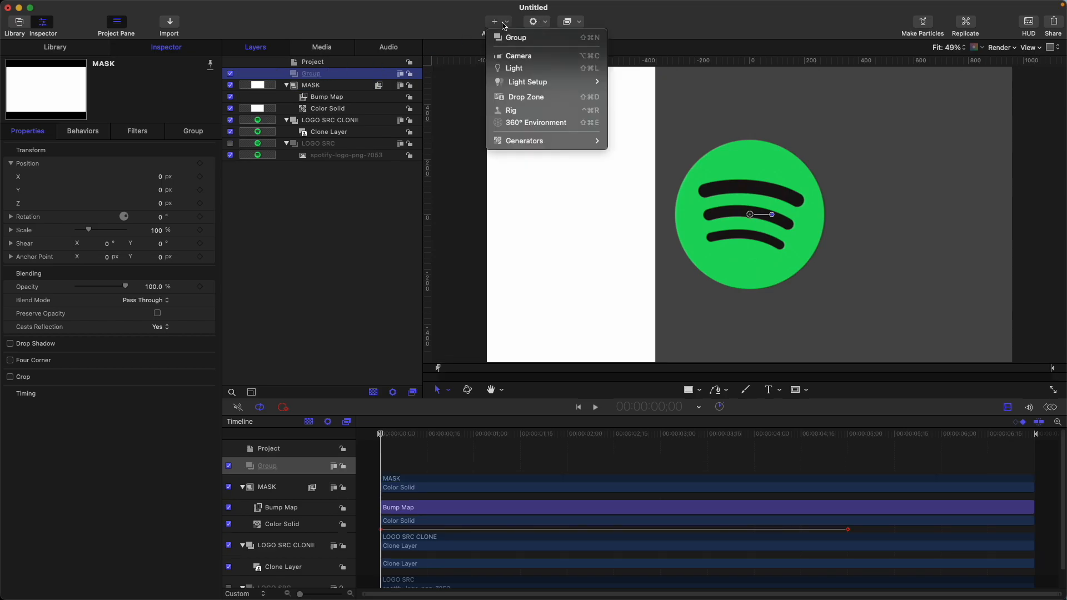
pyautogui.moveTo(550, 146)
pyautogui.moveTo(639, 153)
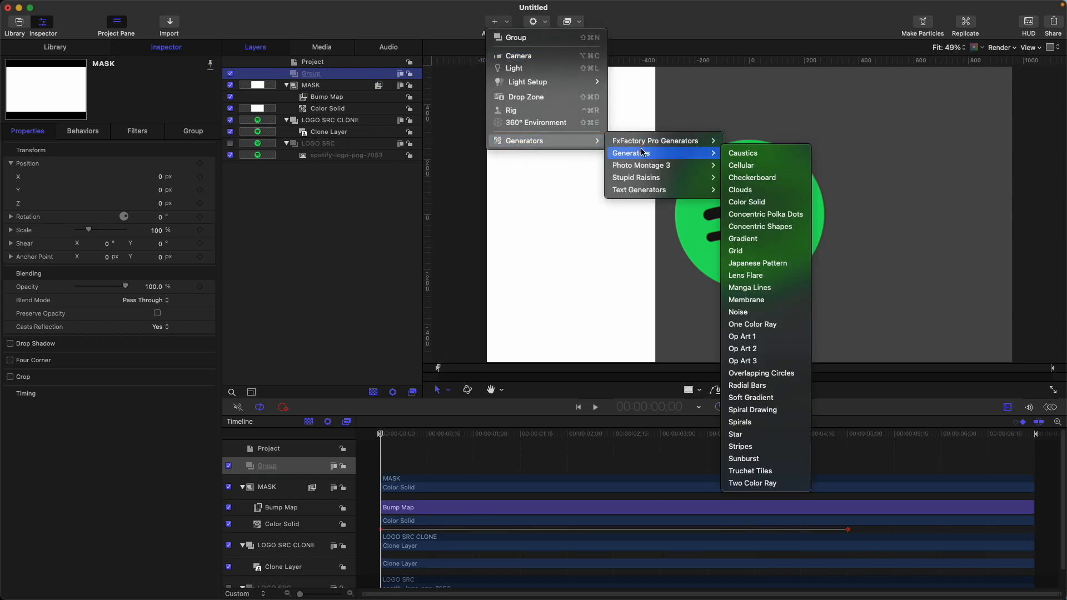
pyautogui.click(761, 190)
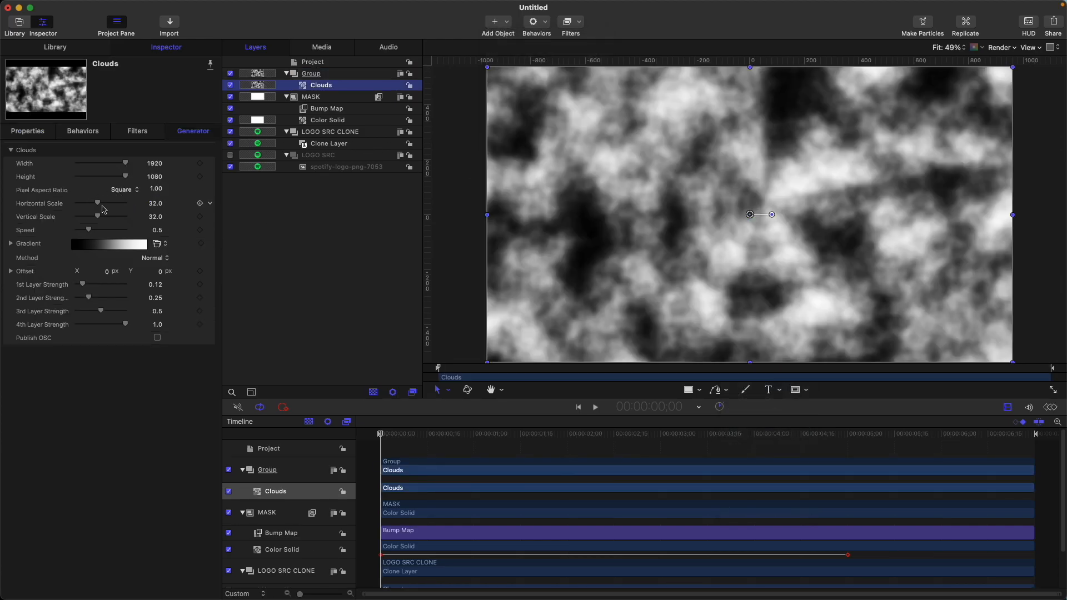
pyautogui.moveTo(99, 205)
pyautogui.mouseDown()
pyautogui.moveTo(83, 203)
pyautogui.moveTo(78, 217)
pyautogui.mouseUp()
pyautogui.moveTo(100, 311); pyautogui.dragTo(3, 309)
# Rename the Clouds group as MAP and hide it
pyautogui.doubleClick(333, 73)
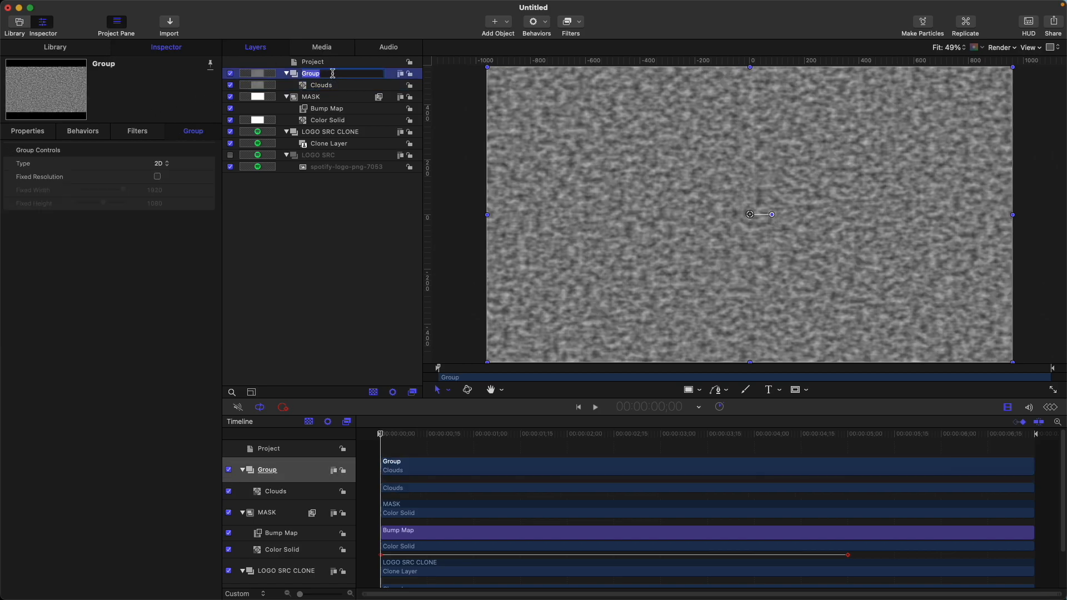
pyautogui.write('MAP')
pyautogui.press('Return')
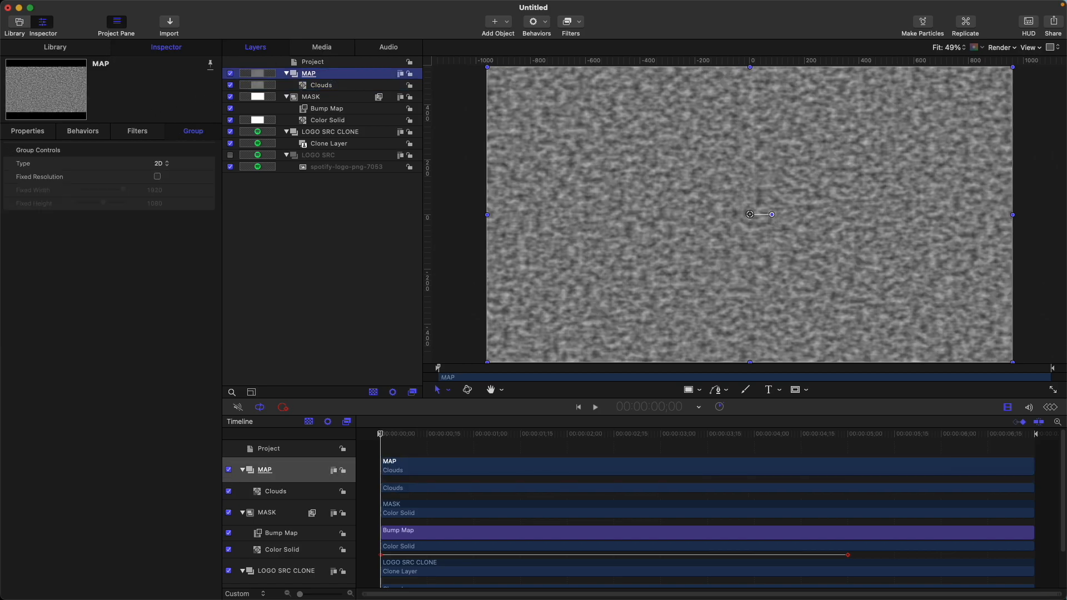
pyautogui.click(230, 74)
# Assign the MAP group as the Bump Map's map image and set its controls to Horizontal and Vertical Scale
pyautogui.click(327, 109)
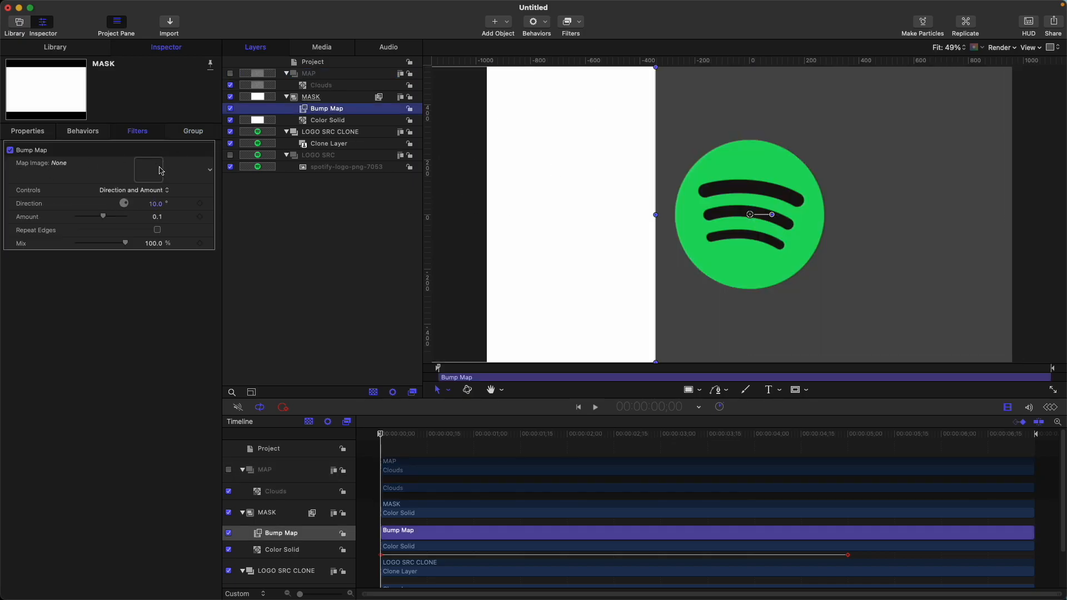
pyautogui.moveTo(309, 77); pyautogui.dragTo(148, 171)
pyautogui.click(159, 192)
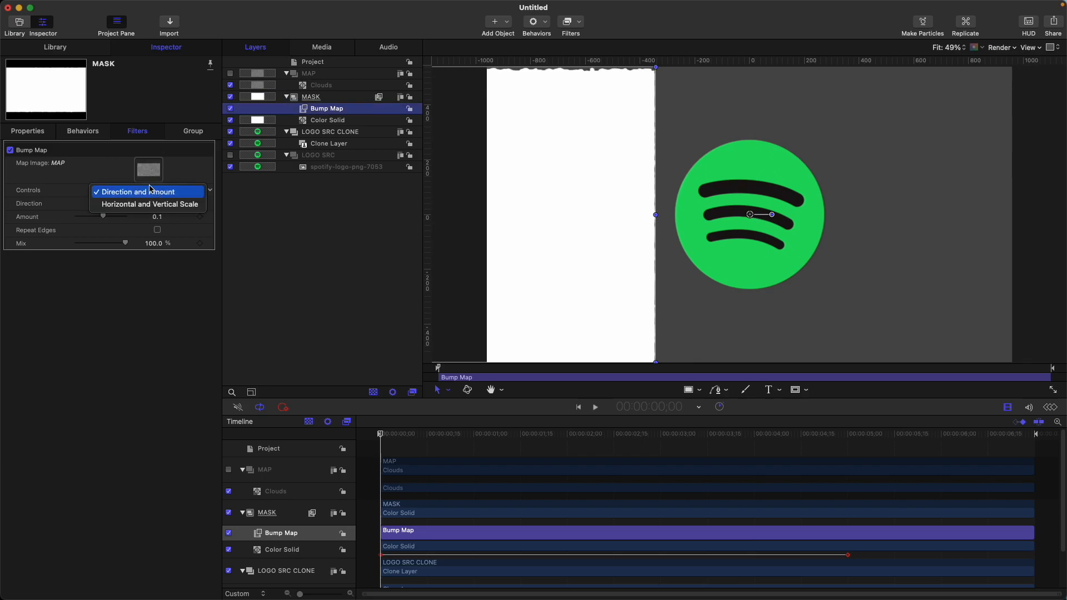
pyautogui.click(138, 205)
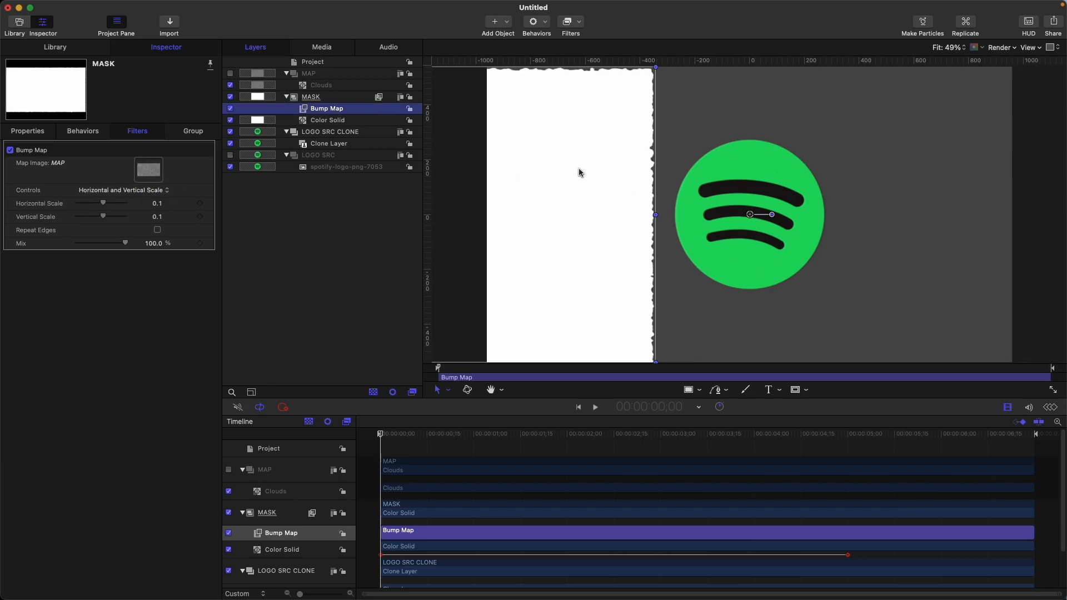
# Set the Bump Map's vertical scale to 0 and its horizontal scale to 0.7
pyautogui.click(156, 217)
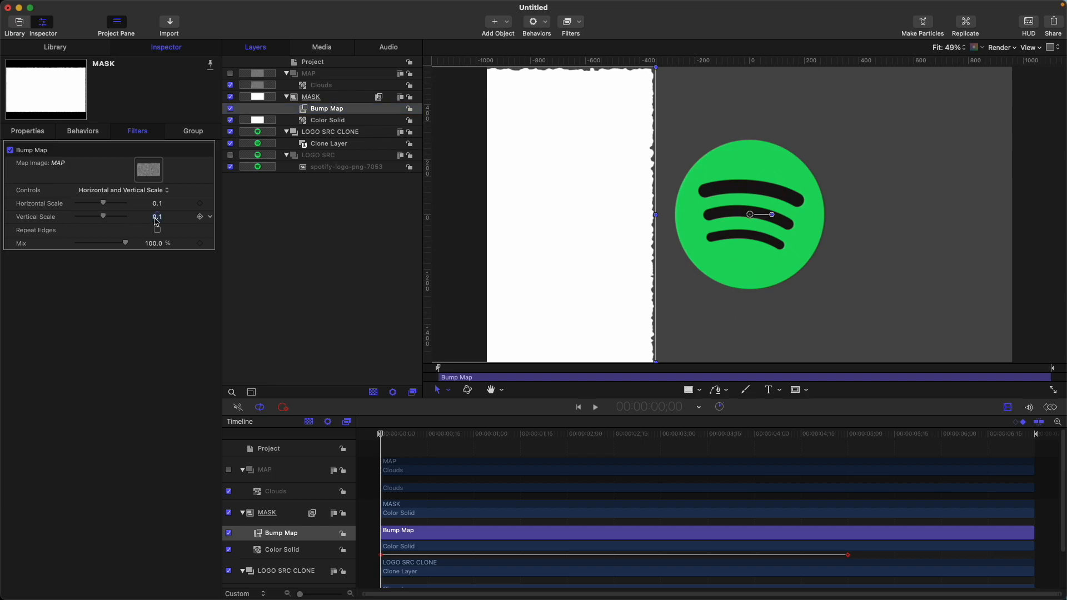
pyautogui.write('0')
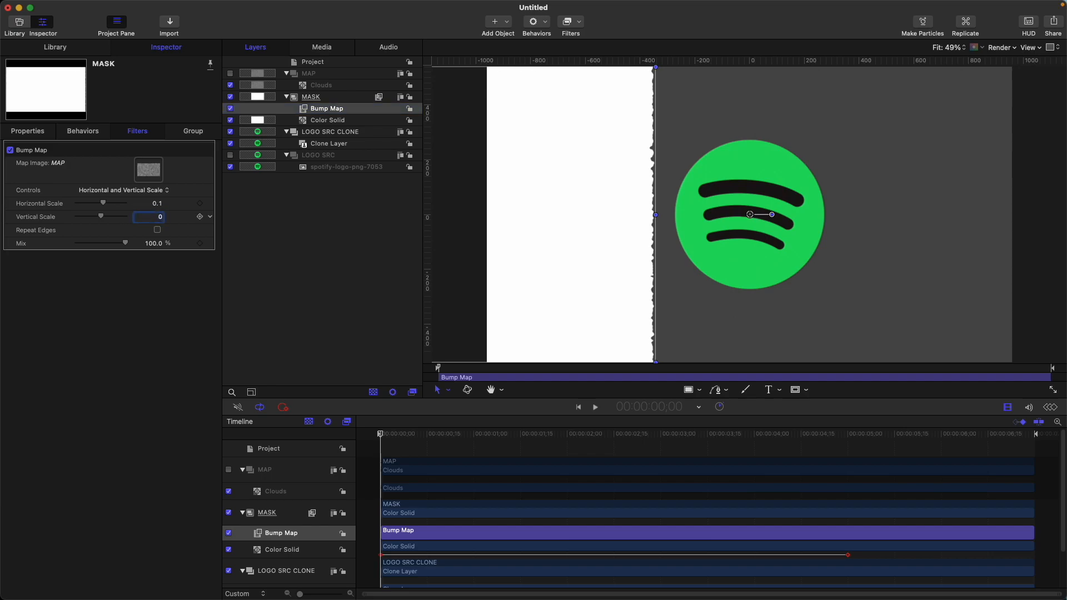
pyautogui.moveTo(107, 206); pyautogui.dragTo(125, 205)
pyautogui.click(153, 204)
pyautogui.press('BackSpace')
pyautogui.write('.7')
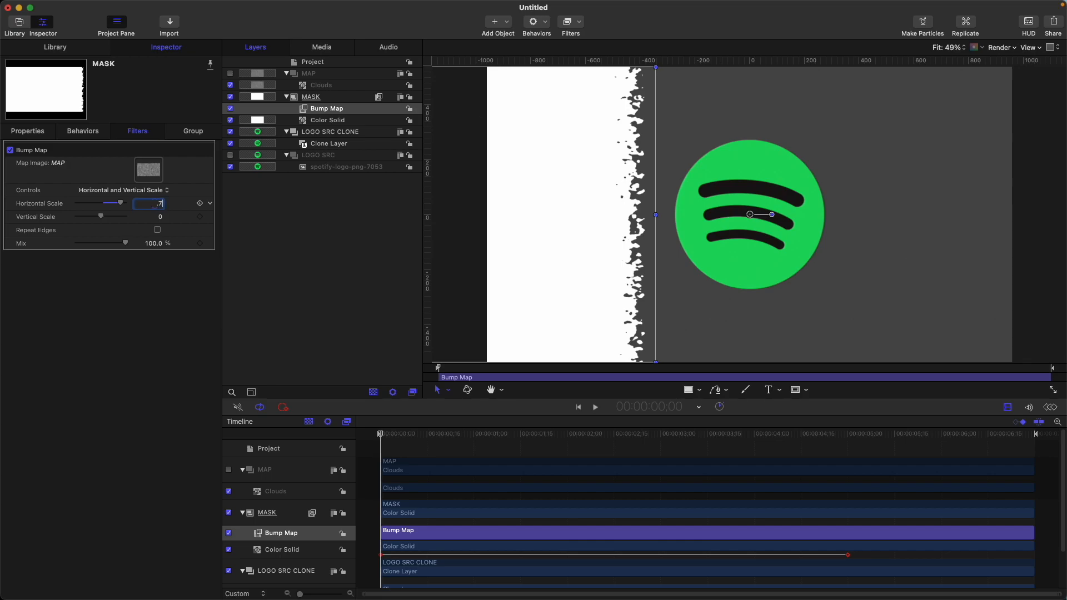
pyautogui.write('0')
pyautogui.press('Return')
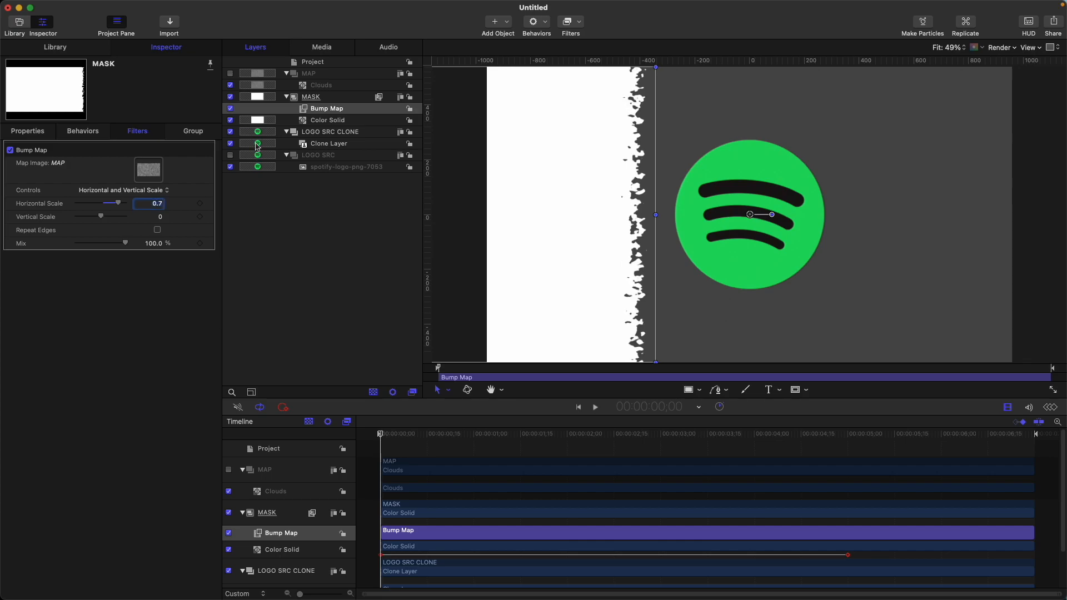
# Apply a Pixellate filter to the MASK group with its scale set to 25
pyautogui.click(324, 99)
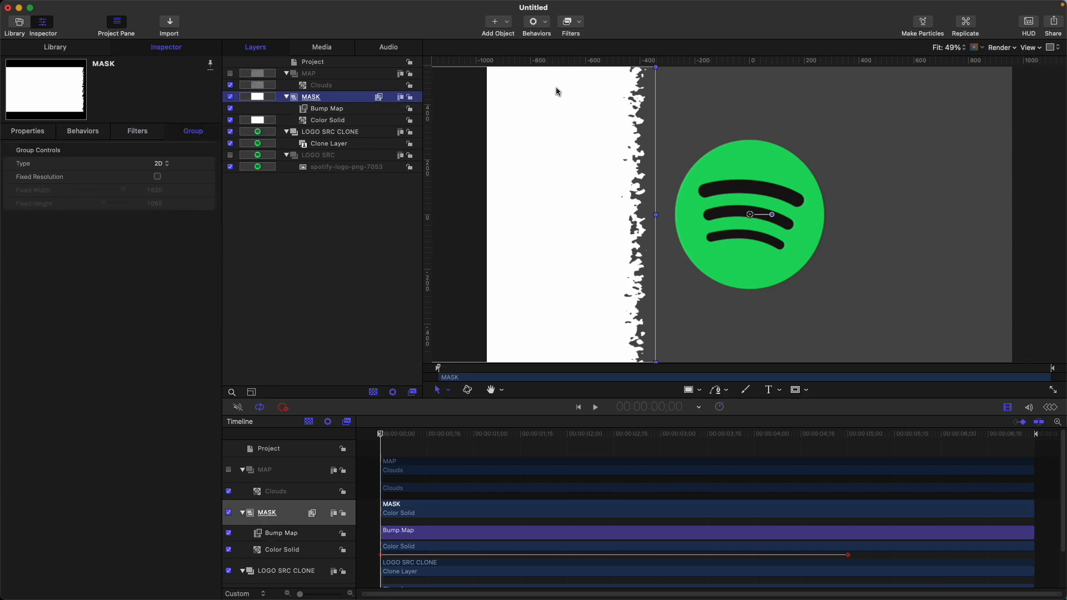
pyautogui.click(572, 23)
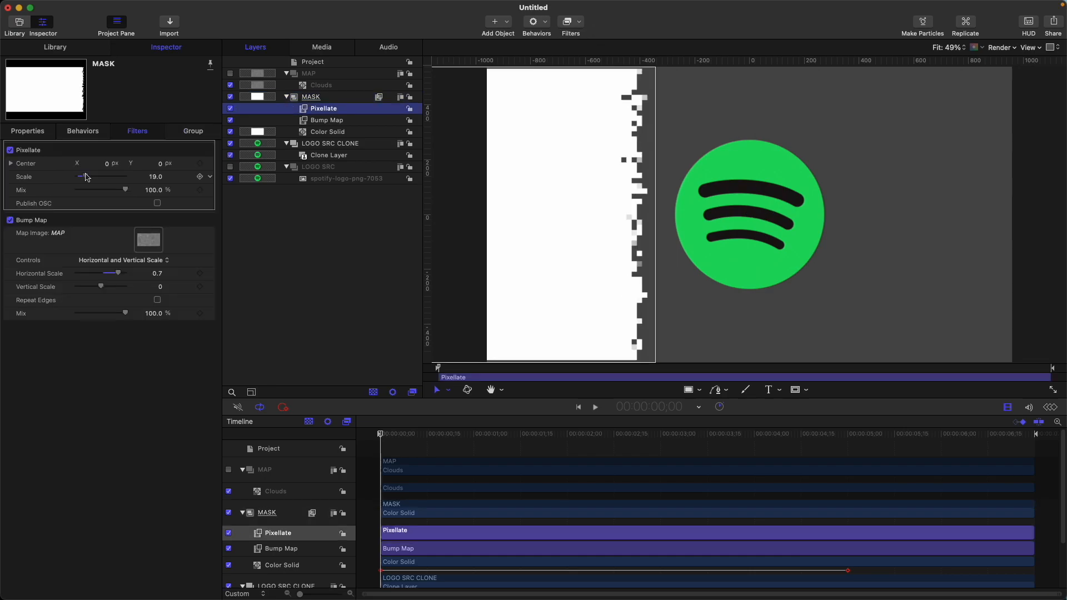
pyautogui.click(89, 176)
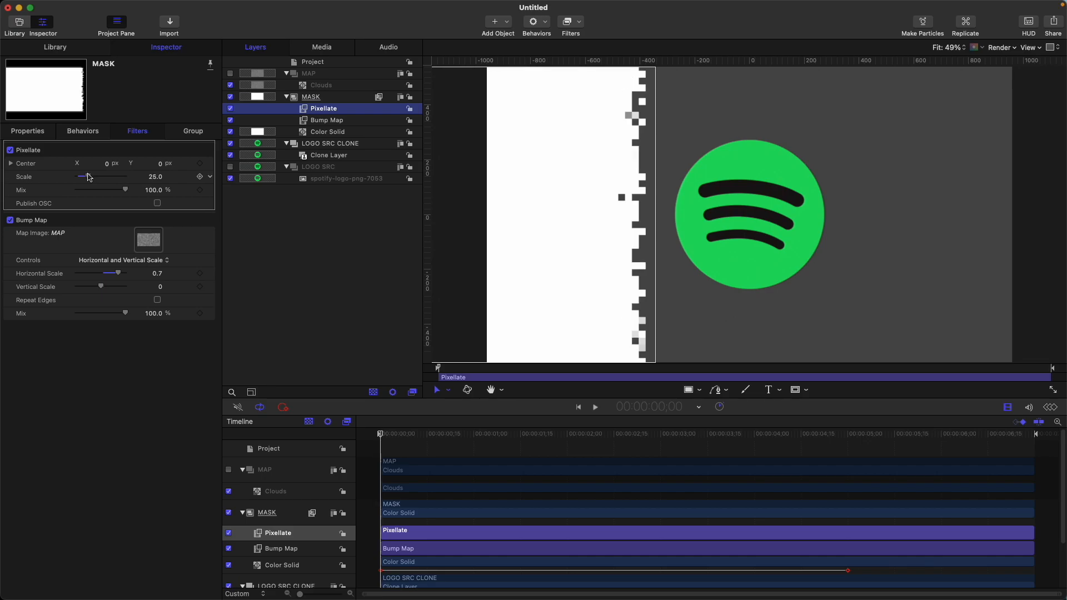
# Add an image mask to the LOGO SRC CLONE group, using the MASK group as its source
pyautogui.click(287, 97)
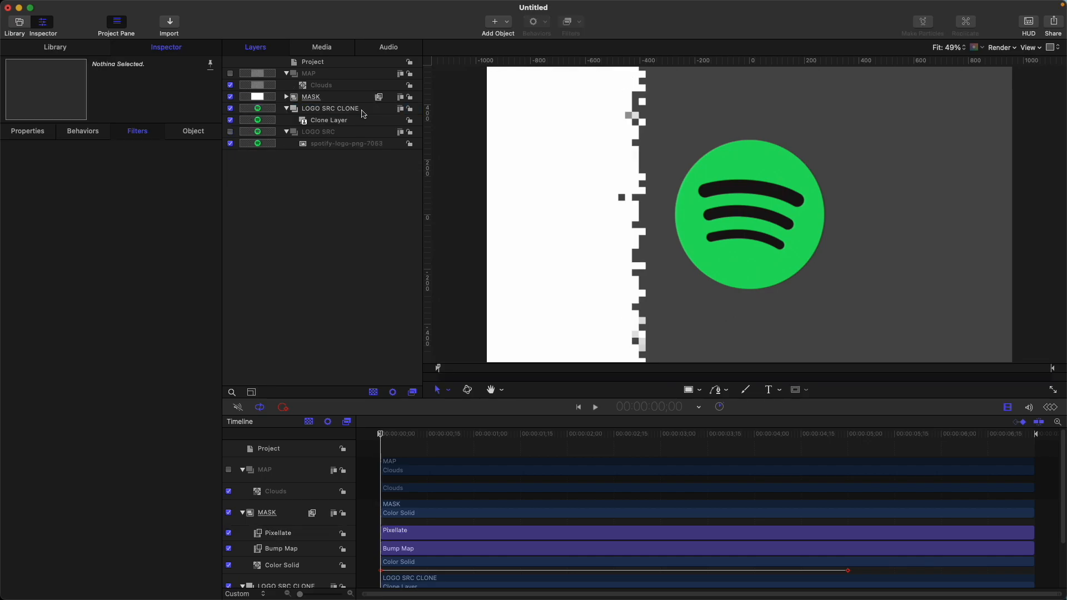
pyautogui.click(291, 108)
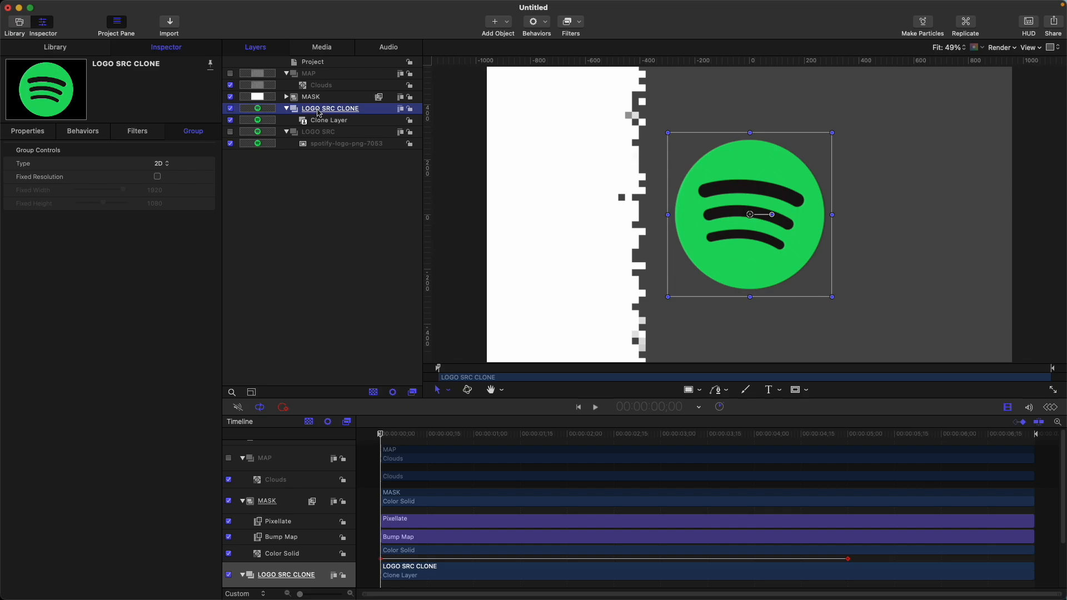
pyautogui.press('super+shift+m')
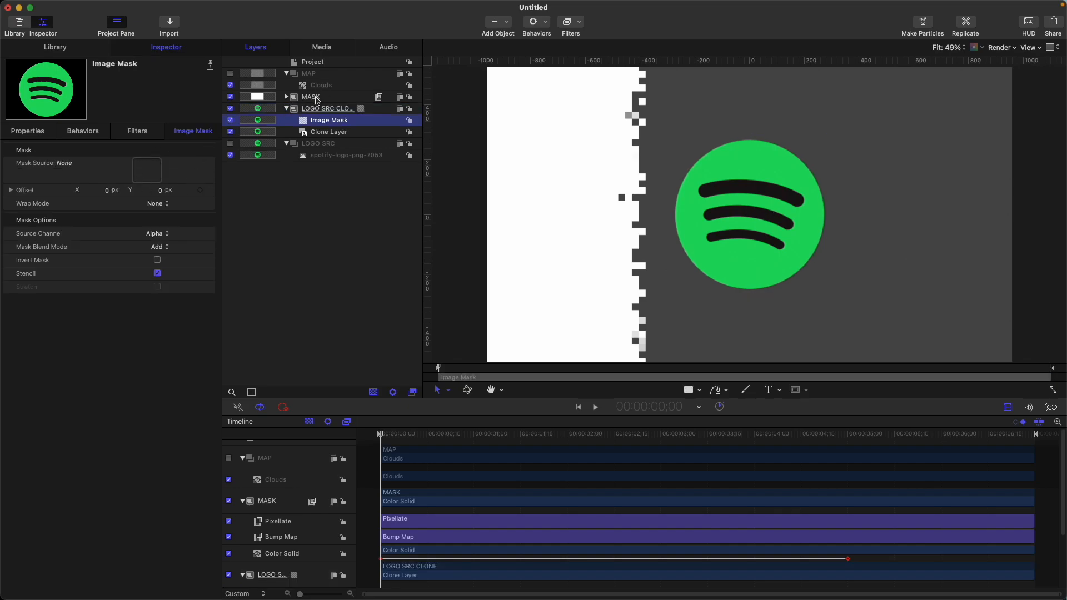
pyautogui.moveTo(318, 99); pyautogui.dragTo(148, 172)
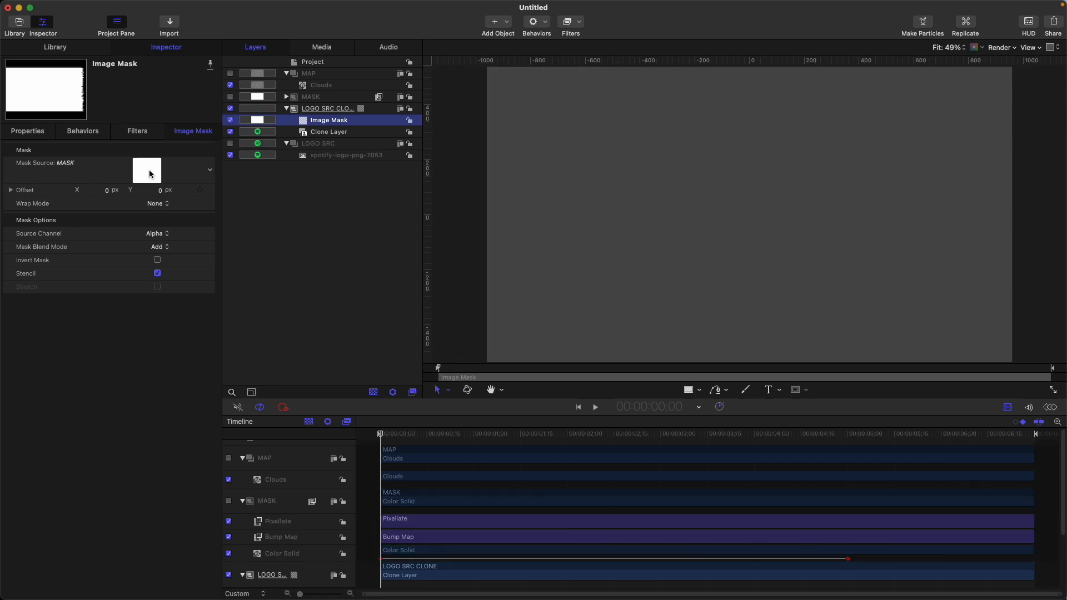
# Set the image mask's source channel to Luminance and play through the logo reveal
pyautogui.click(159, 236)
pyautogui.click(166, 248)
pyautogui.press('space')
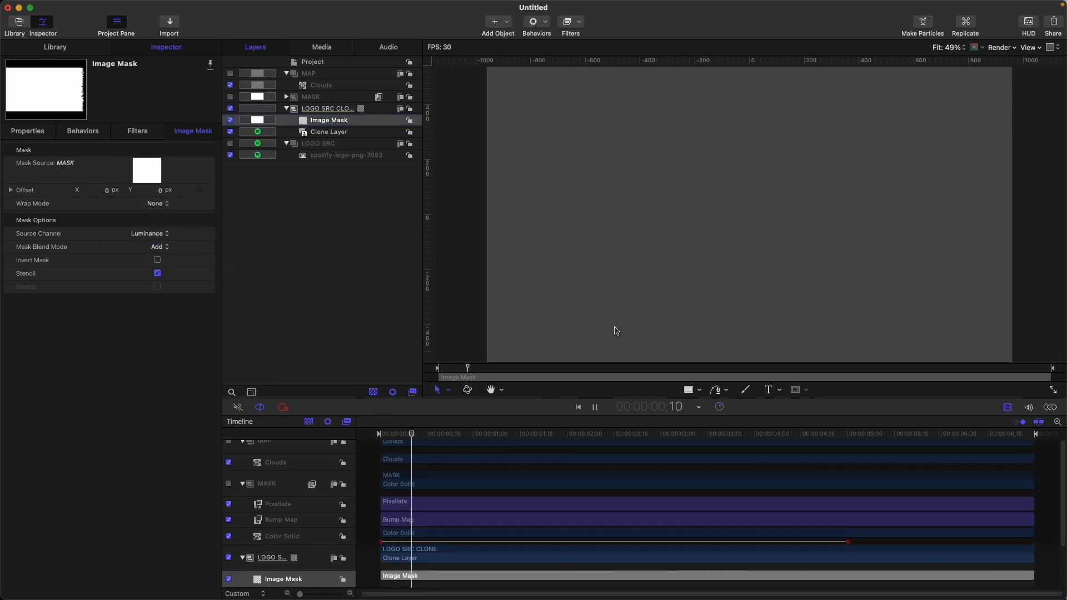
pyautogui.moveTo(579, 434)
pyautogui.mouseDown()
pyautogui.moveTo(611, 433)
pyautogui.moveTo(536, 433)
pyautogui.moveTo(588, 433)
pyautogui.mouseUp()
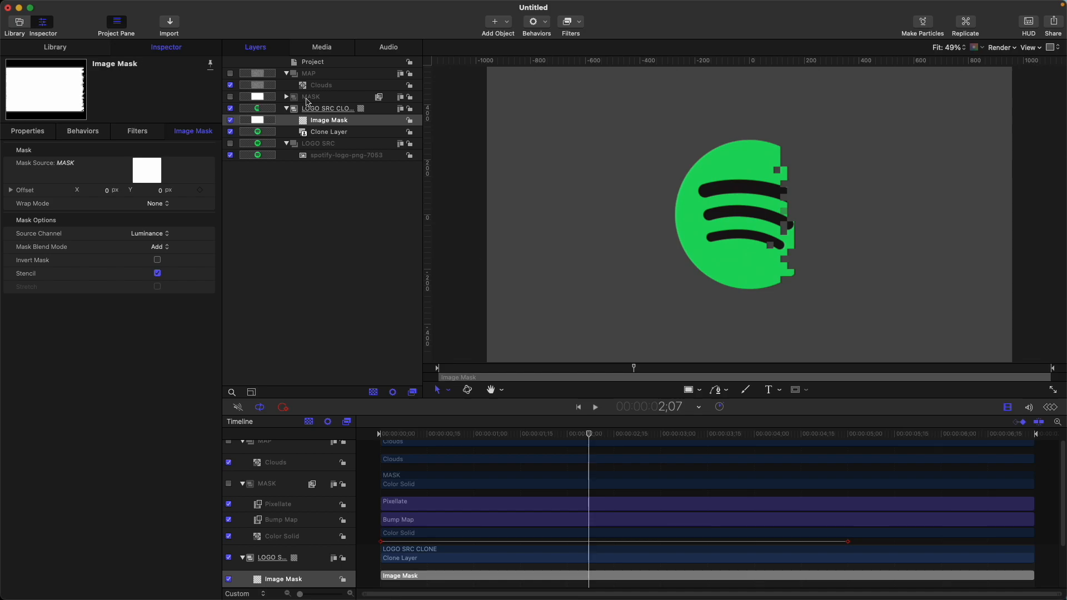
# Turn on fixed resolution of 1920 by 1080 for the MASK group and preview the reveal
pyautogui.click(309, 98)
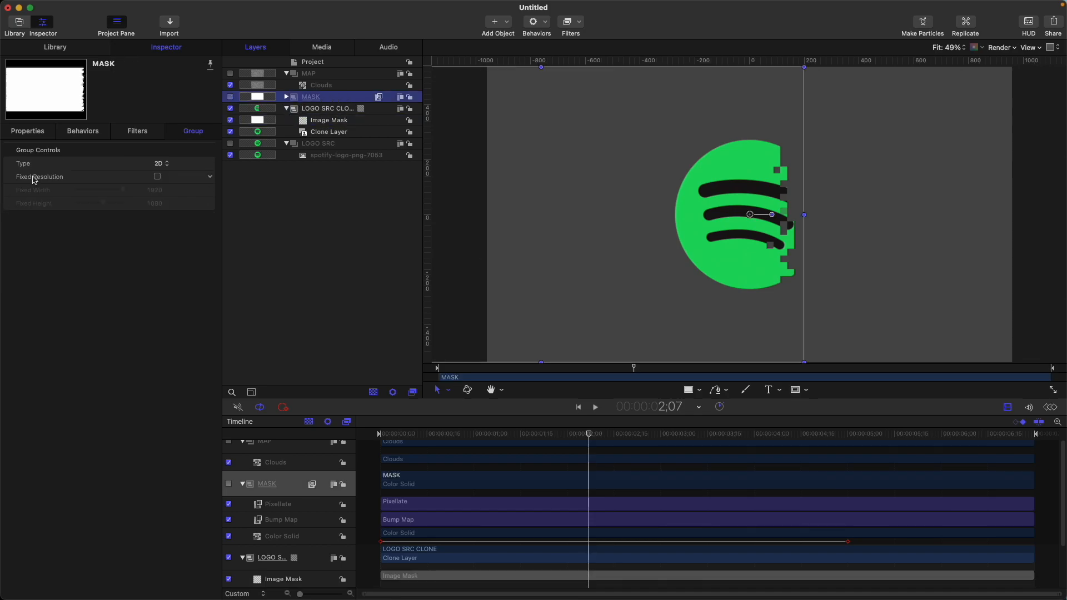
pyautogui.click(157, 177)
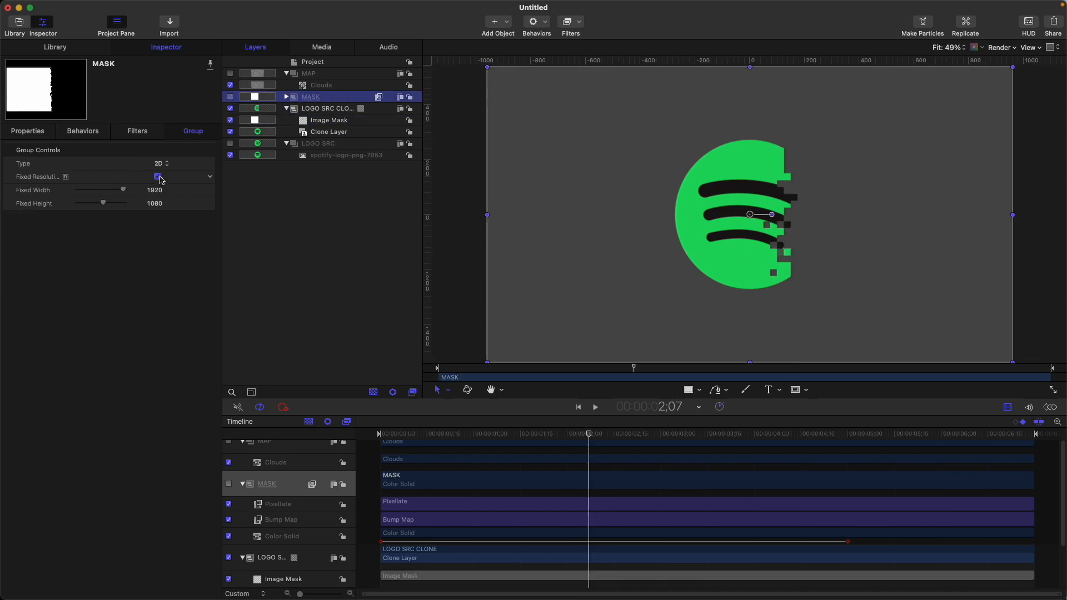
pyautogui.press('Home')
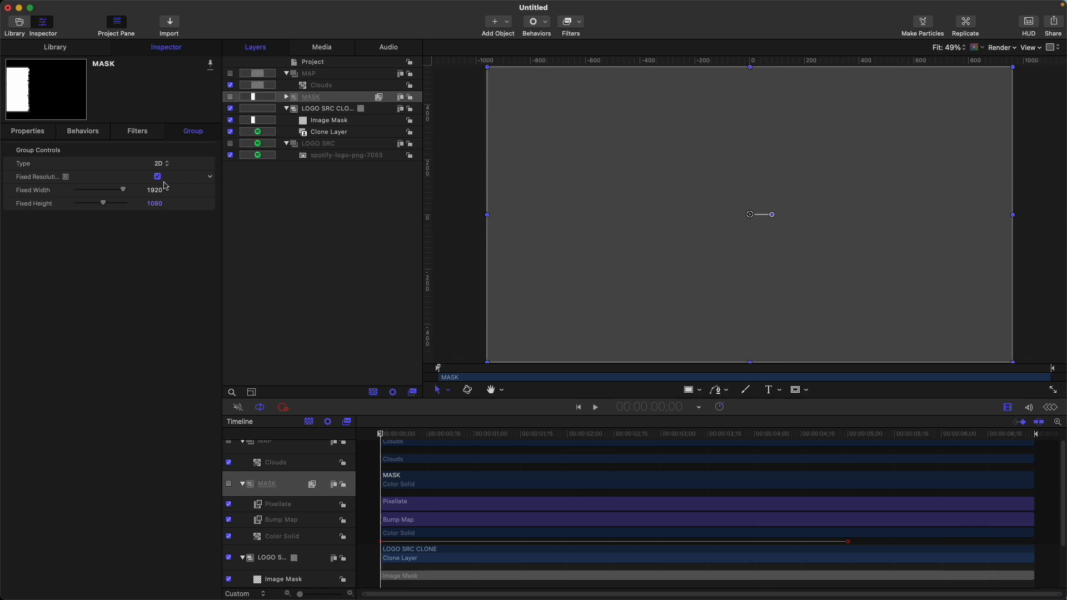
pyautogui.press('space')
pyautogui.moveTo(602, 436)
pyautogui.mouseDown()
pyautogui.moveTo(603, 445)
pyautogui.moveTo(551, 443)
pyautogui.moveTo(543, 440)
pyautogui.moveTo(611, 435)
pyautogui.moveTo(515, 429)
pyautogui.moveTo(626, 431)
pyautogui.moveTo(586, 430)
pyautogui.mouseUp()
# Group the MASK and LOGO SRC CLONE groups together and name the new group LOGO REVEAL
pyautogui.click(286, 108)
pyautogui.click(286, 119)
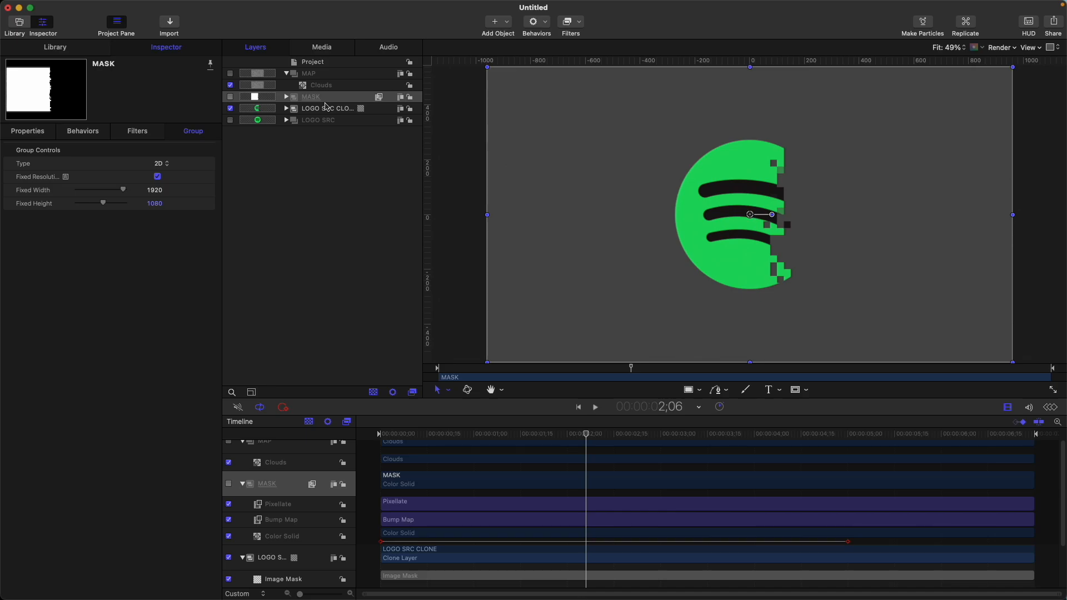
pyautogui.keyDown('shift'); pyautogui.click(326, 106); pyautogui.keyUp('shift')
pyautogui.press('shift+super+g')
pyautogui.doubleClick(351, 95)
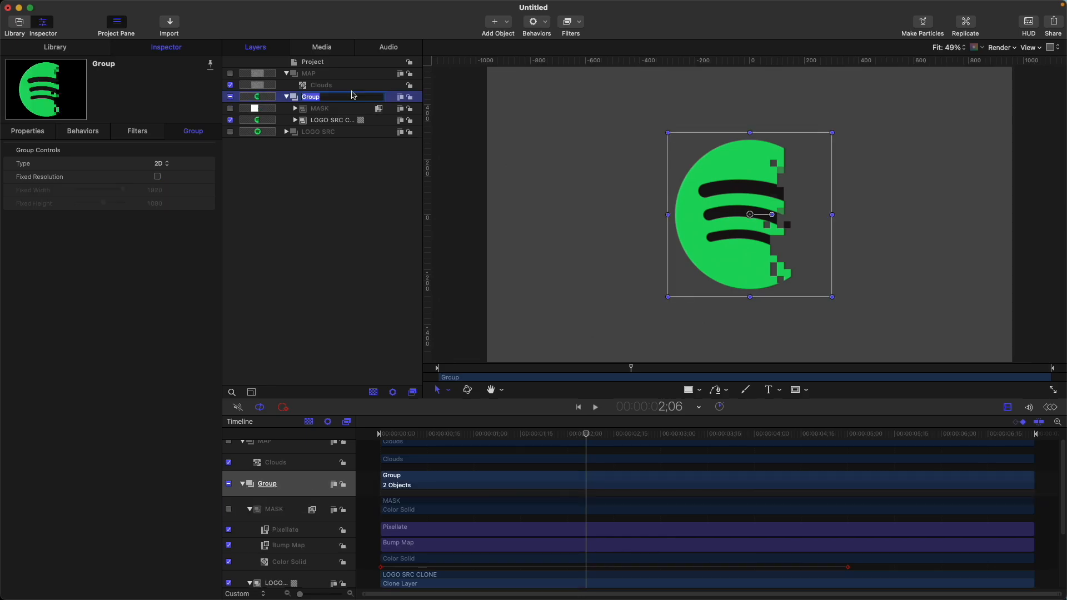
pyautogui.write('LGOO')
pyautogui.press('BackSpace')
pyautogui.press('BackSpace')
pyautogui.press('BackSpace')
pyautogui.press('BackSpace')
pyautogui.write('LOGO REVEAL')
pyautogui.press('Return')
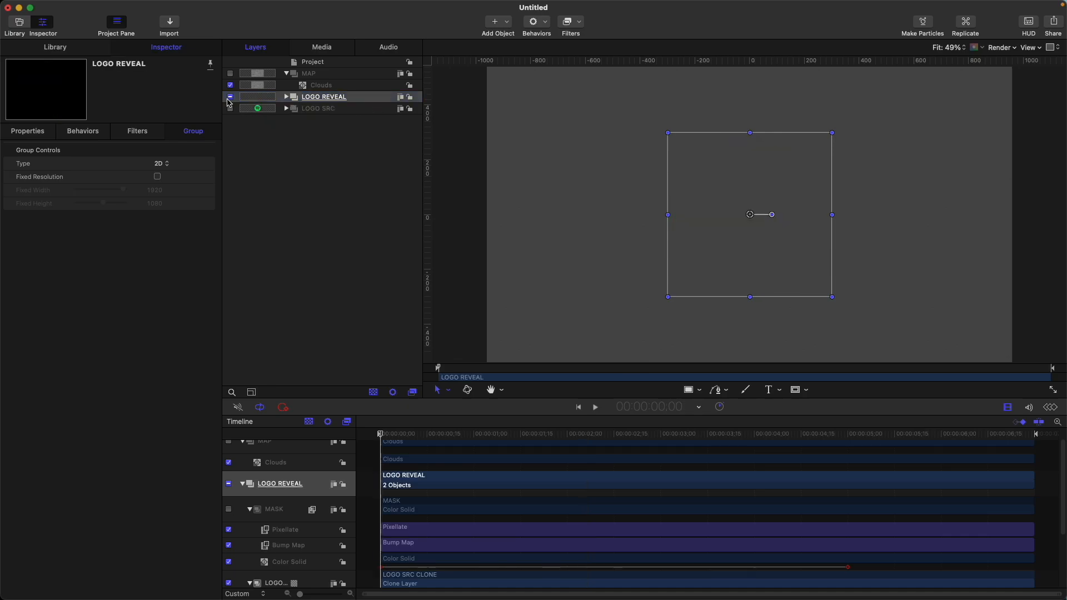
# Hide the LOGO REVEAL group and make two clone layers of it
pyautogui.click(230, 97)
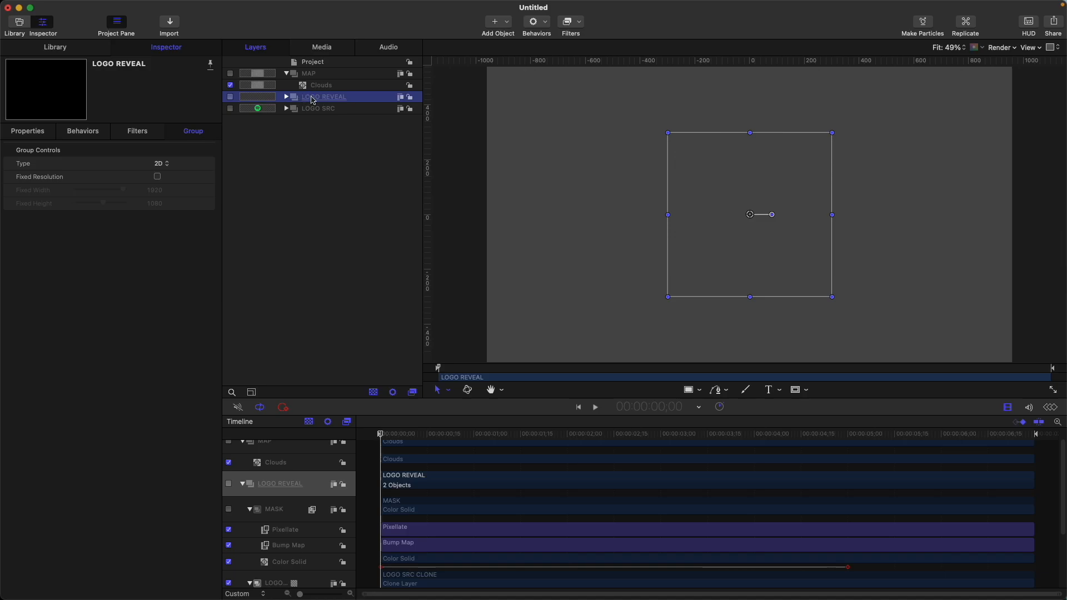
pyautogui.press('k')
pyautogui.press('k')
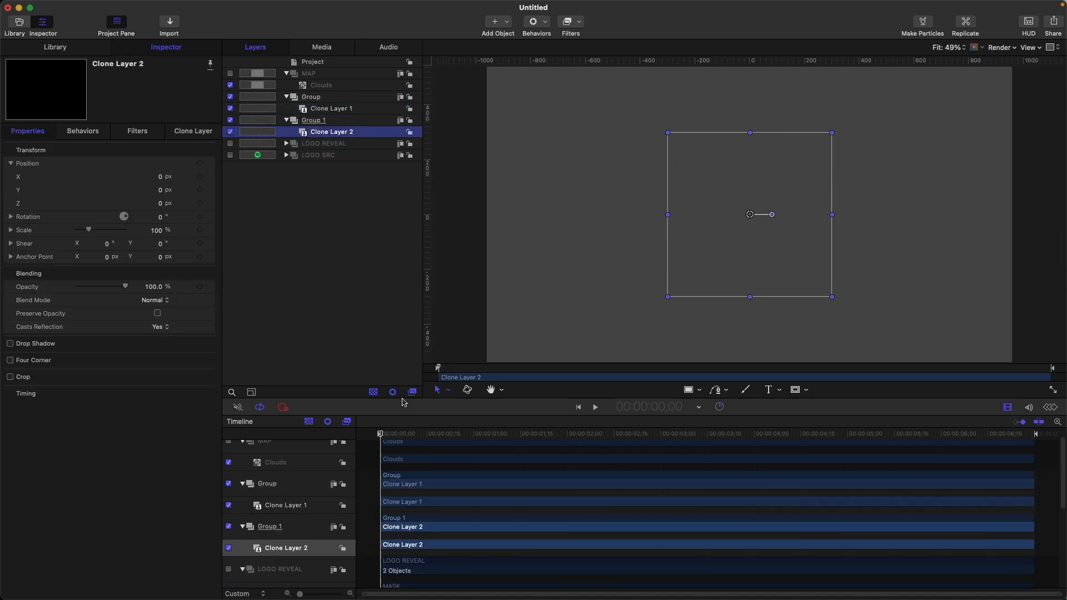
# Group the two clone groups together and name the new group LOGO SCAN
pyautogui.click(321, 100)
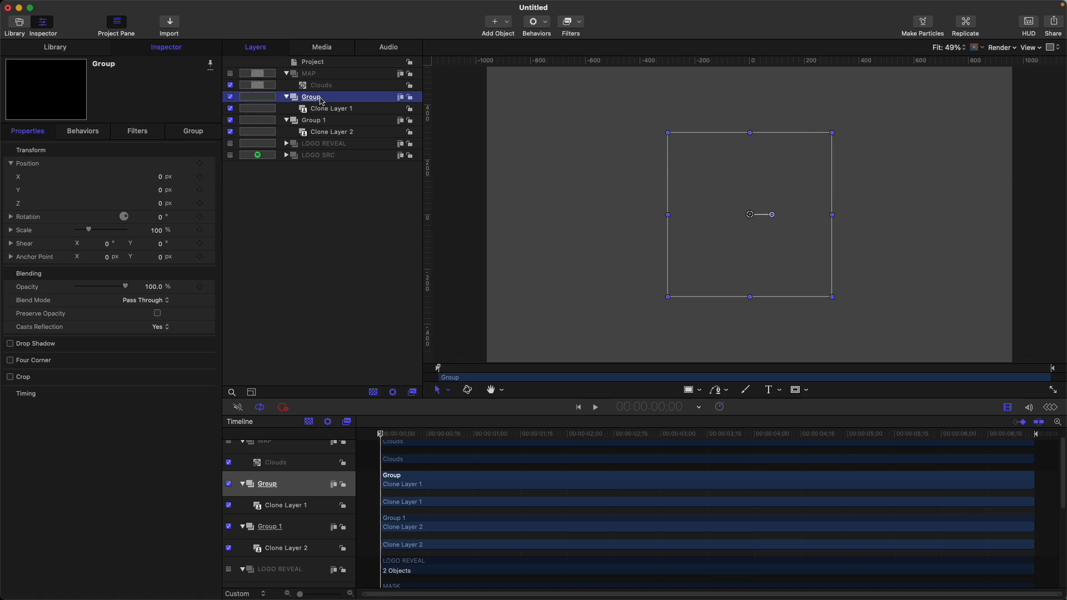
pyautogui.keyDown('super'); pyautogui.click(325, 120); pyautogui.keyUp('super')
pyautogui.press('super+shift+g')
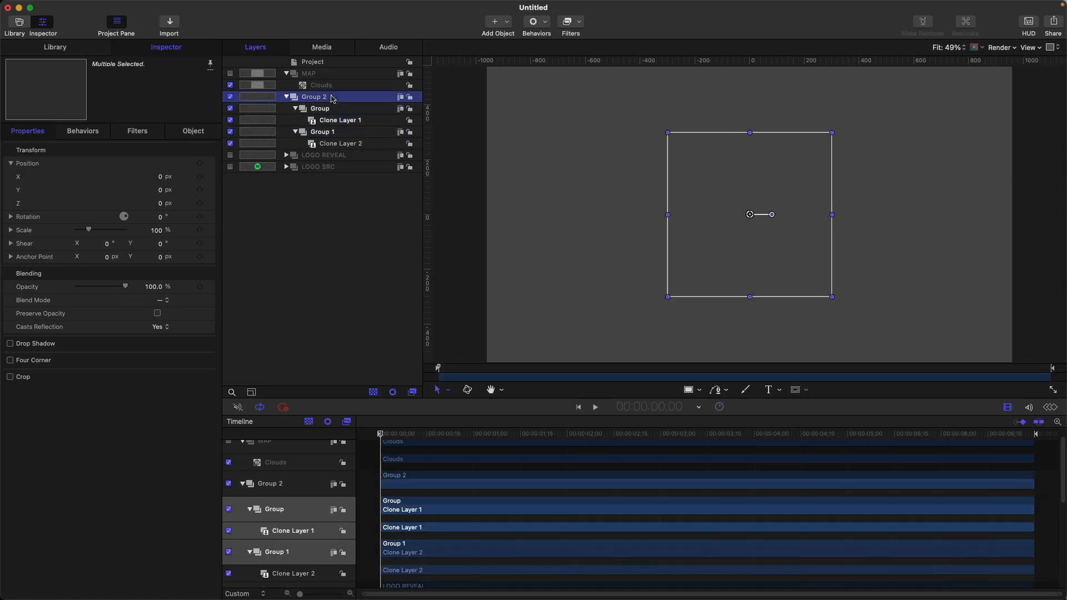
pyautogui.click(332, 98)
pyautogui.click(332, 96)
pyautogui.write('L')
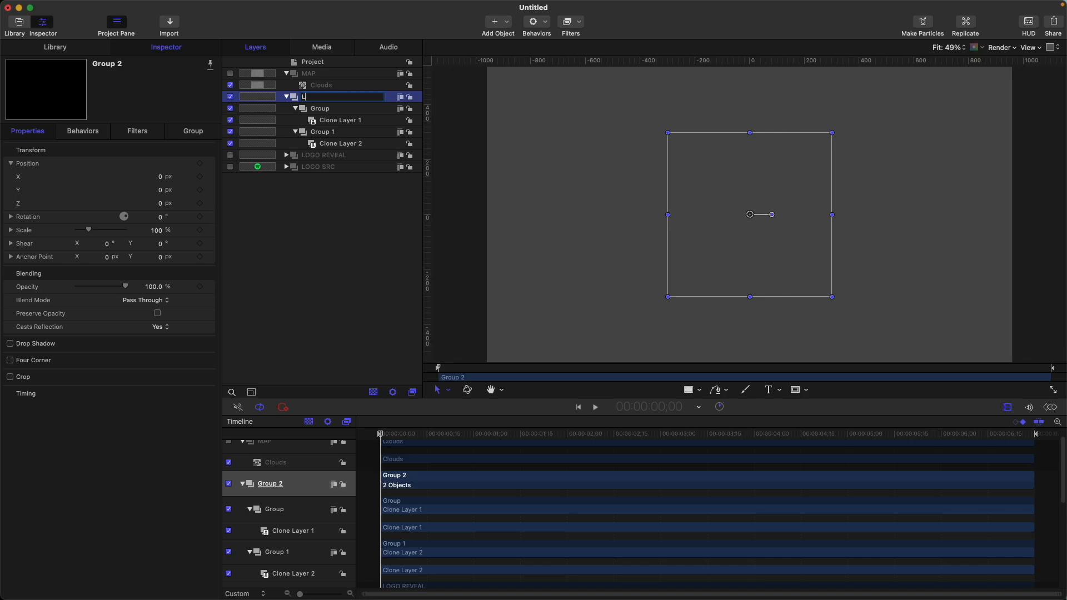
pyautogui.write('OGO SCAN')
pyautogui.press('Return')
# Apply a white Fill filter to Group 1 and copy it to the other clone group in LOGO SCAN
pyautogui.moveTo(480, 437); pyautogui.dragTo(592, 400)
pyautogui.click(359, 134)
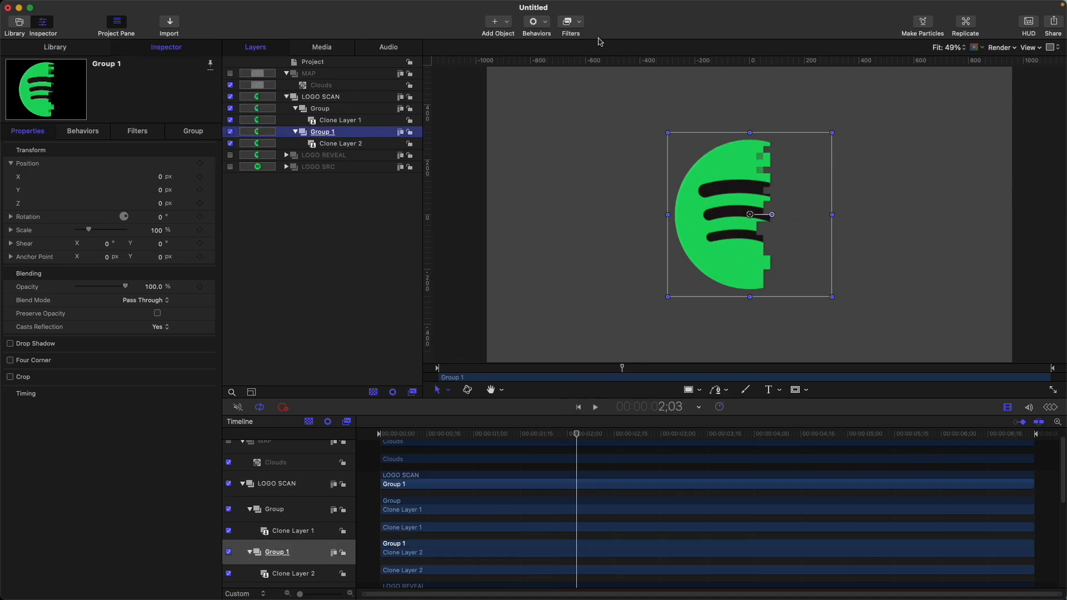
pyautogui.click(571, 23)
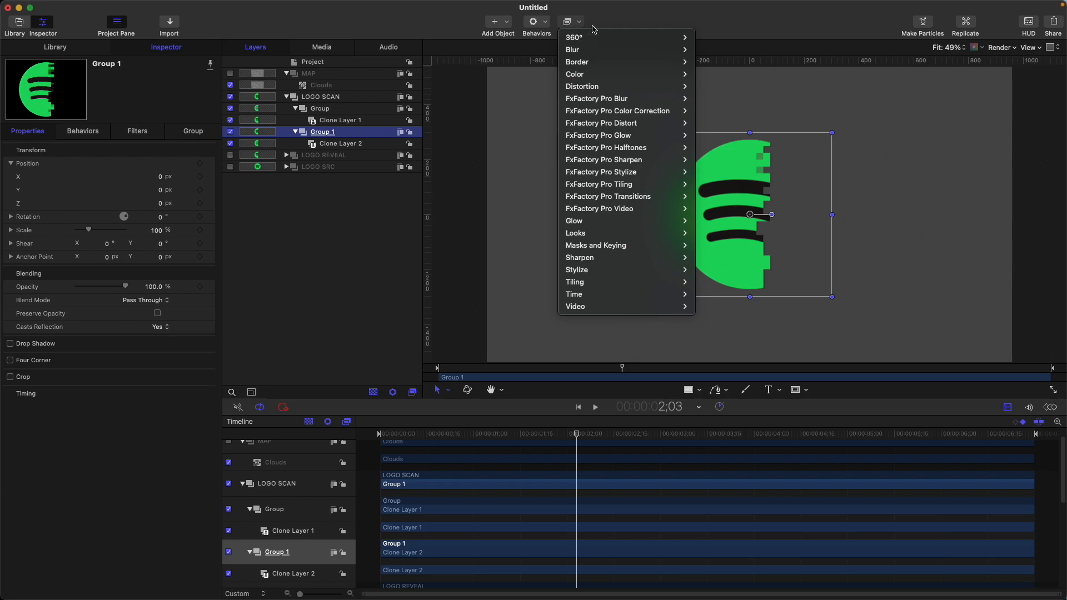
pyautogui.moveTo(620, 269)
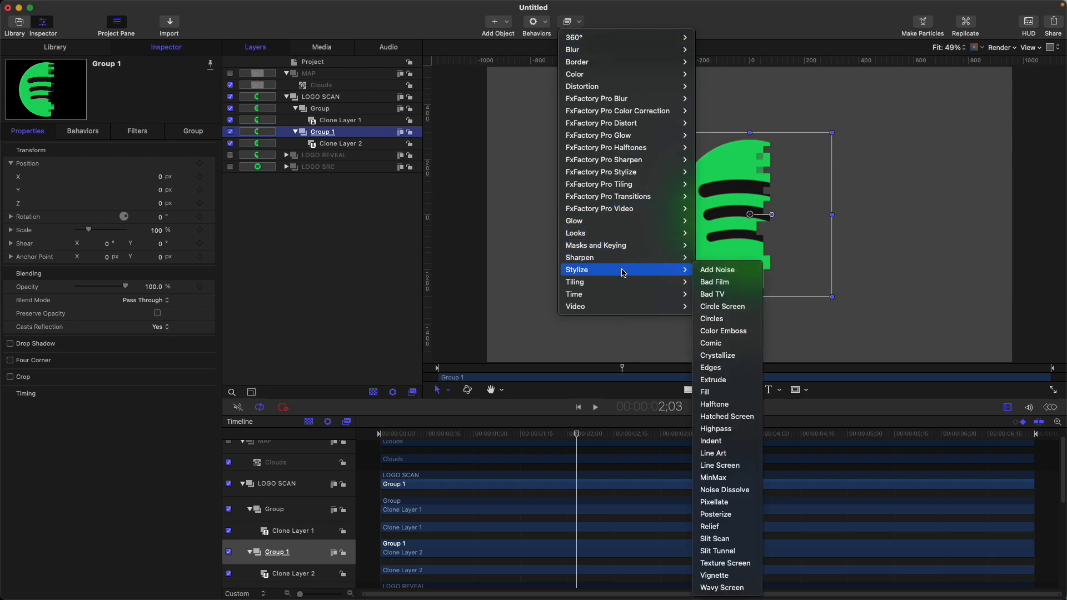
pyautogui.click(717, 398)
pyautogui.click(151, 176)
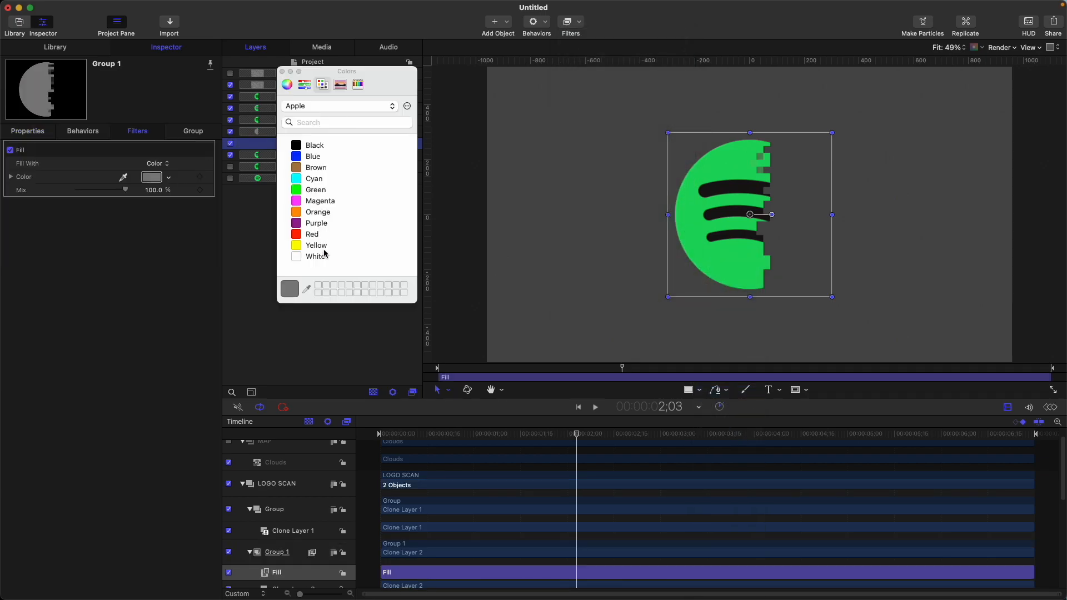
pyautogui.click(325, 257)
pyautogui.click(326, 145)
pyautogui.moveTo(330, 147); pyautogui.dragTo(327, 115)
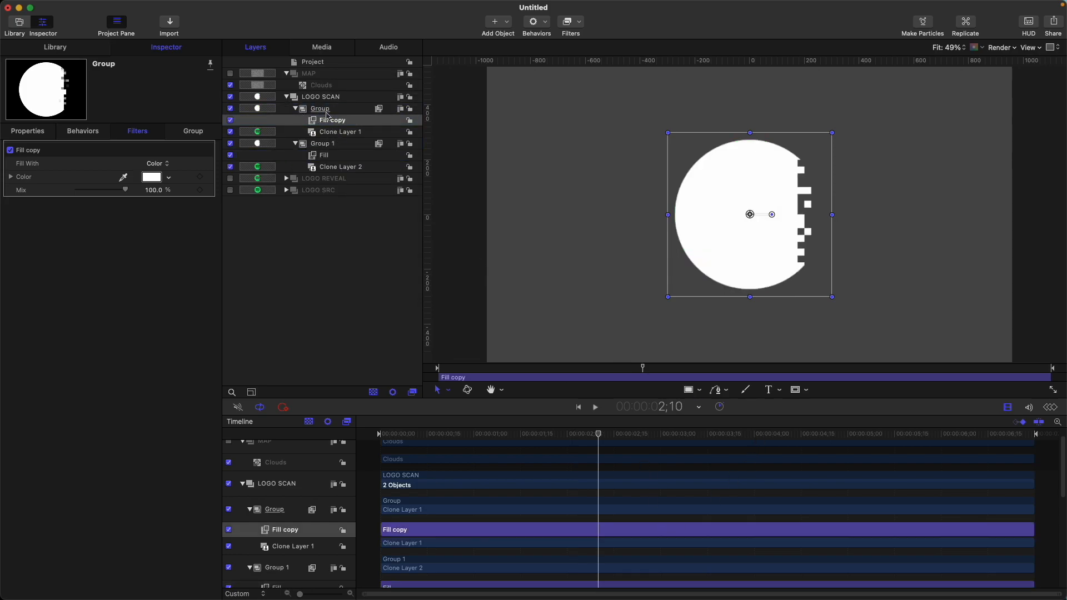
# Rename the group holding Clone Layer 1 as MASK and shift LOGO SCAN about three frames later in the timeline
pyautogui.click(319, 110)
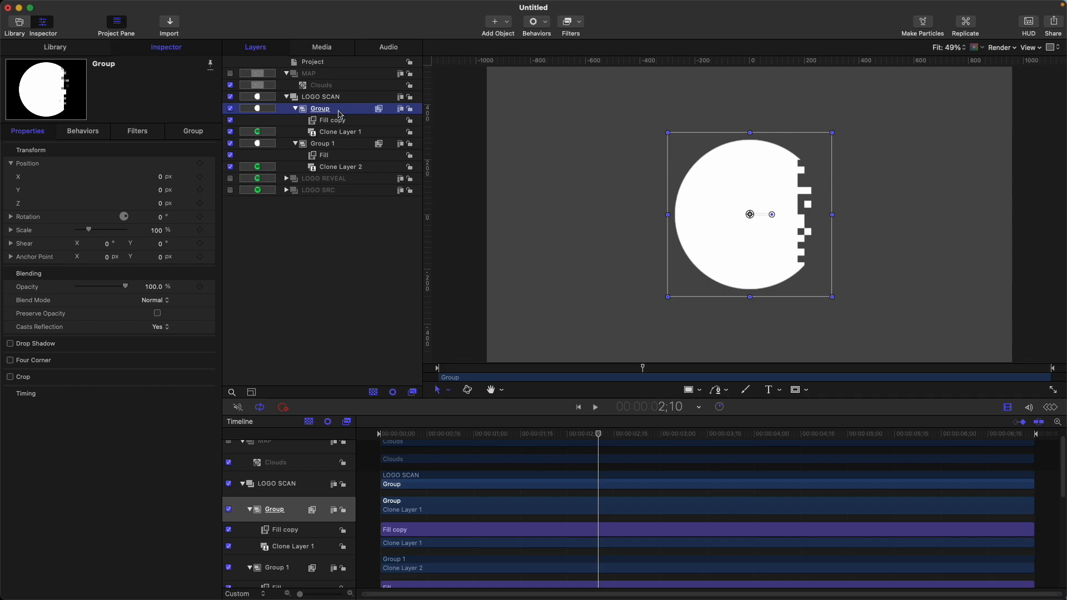
pyautogui.doubleClick(339, 110)
pyautogui.write('MASK')
pyautogui.press('Return')
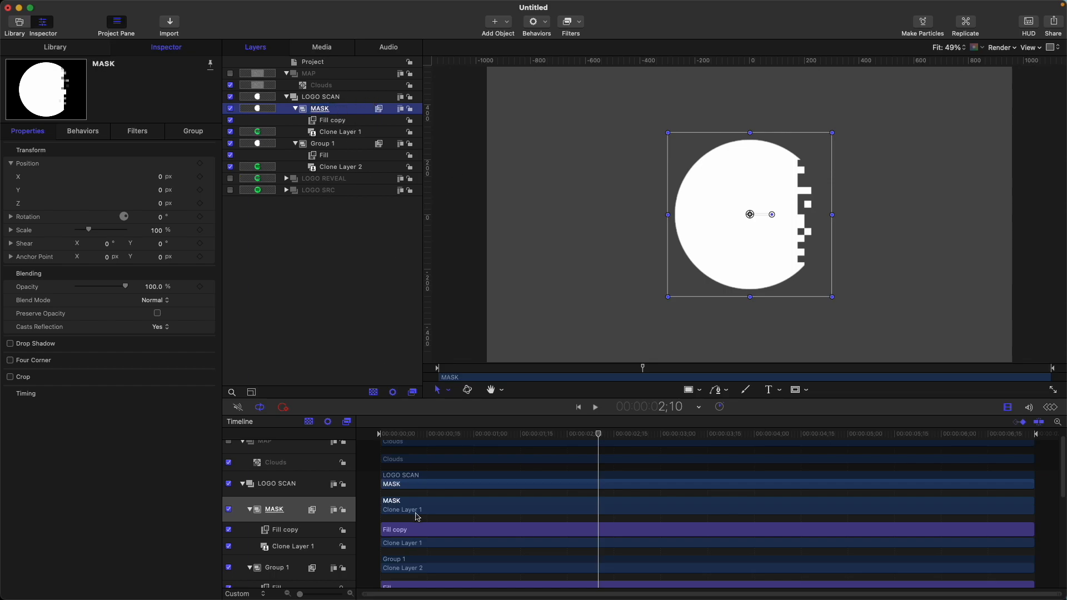
pyautogui.moveTo(392, 478); pyautogui.dragTo(404, 480)
pyautogui.moveTo(395, 434); pyautogui.dragTo(378, 434)
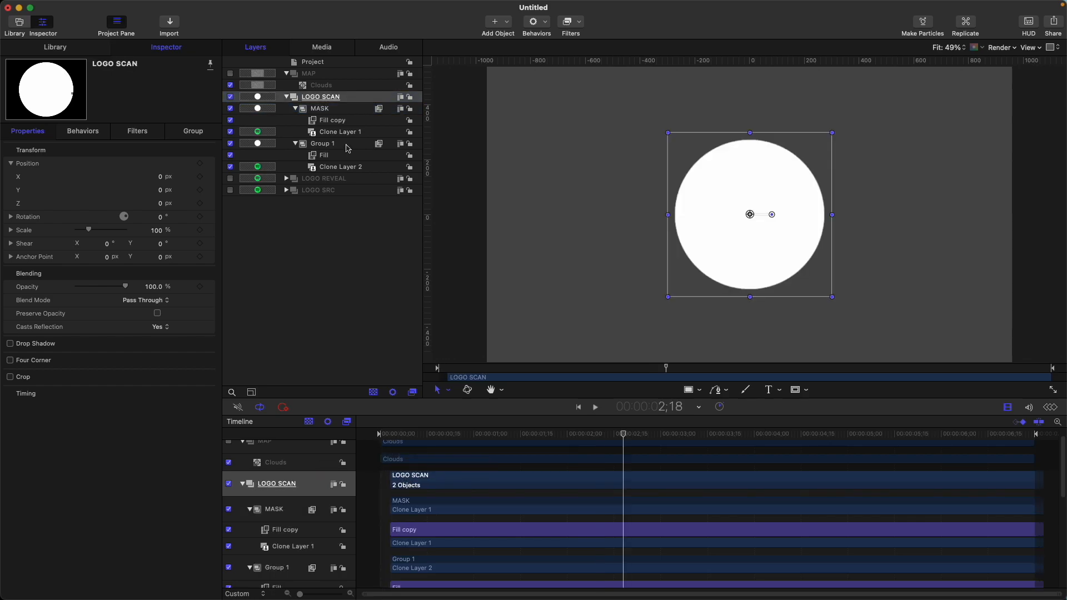
# Add an image mask to Group 1 with LOGO SCAN's MASK group as its source and invert it
pyautogui.click(347, 145)
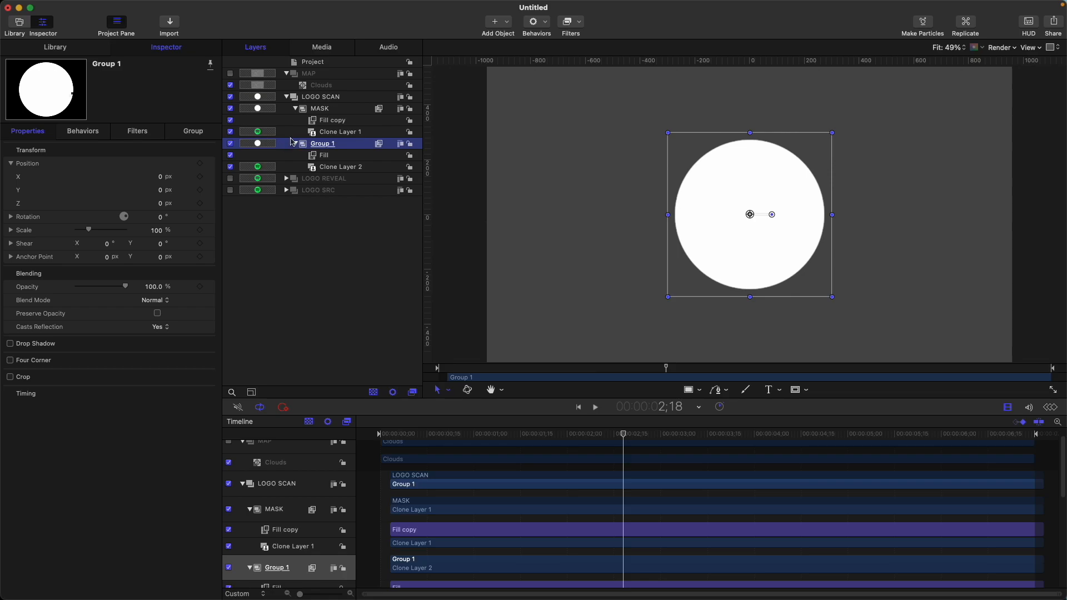
pyautogui.press('super+shift+m')
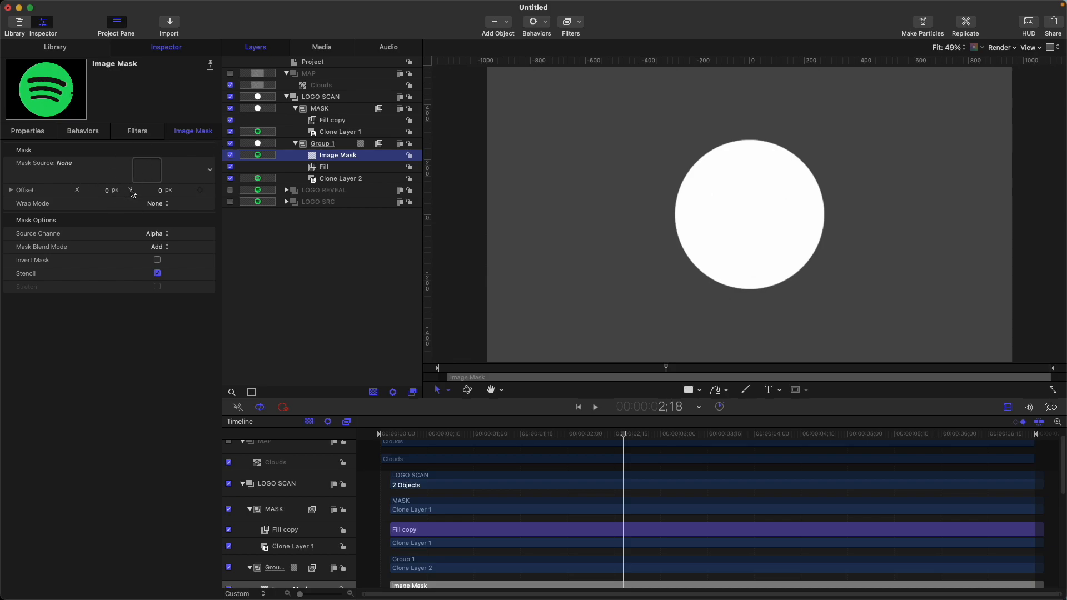
pyautogui.moveTo(327, 111); pyautogui.dragTo(145, 171)
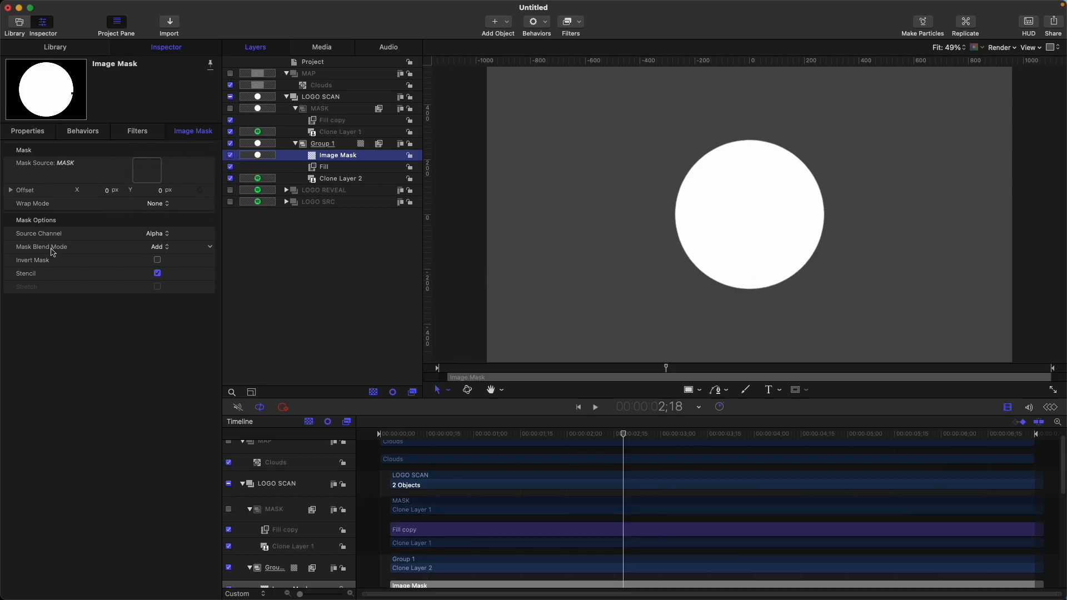
pyautogui.click(158, 260)
pyautogui.moveTo(403, 437); pyautogui.dragTo(675, 435)
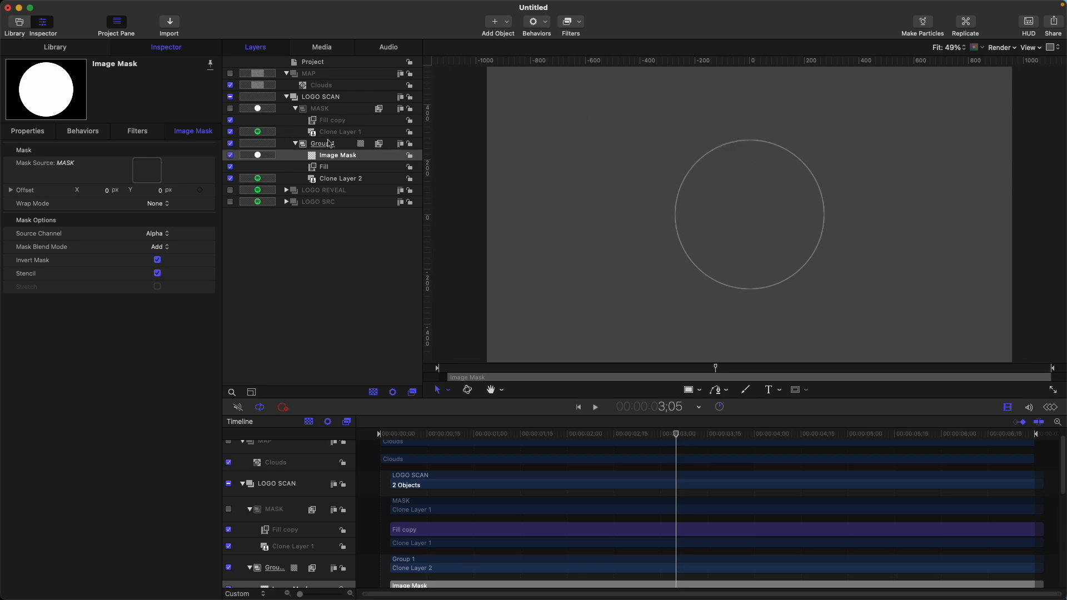
# Apply a MinMax filter to Group 1's image mask, try a radius of 6, and reset it to 0
pyautogui.click(570, 24)
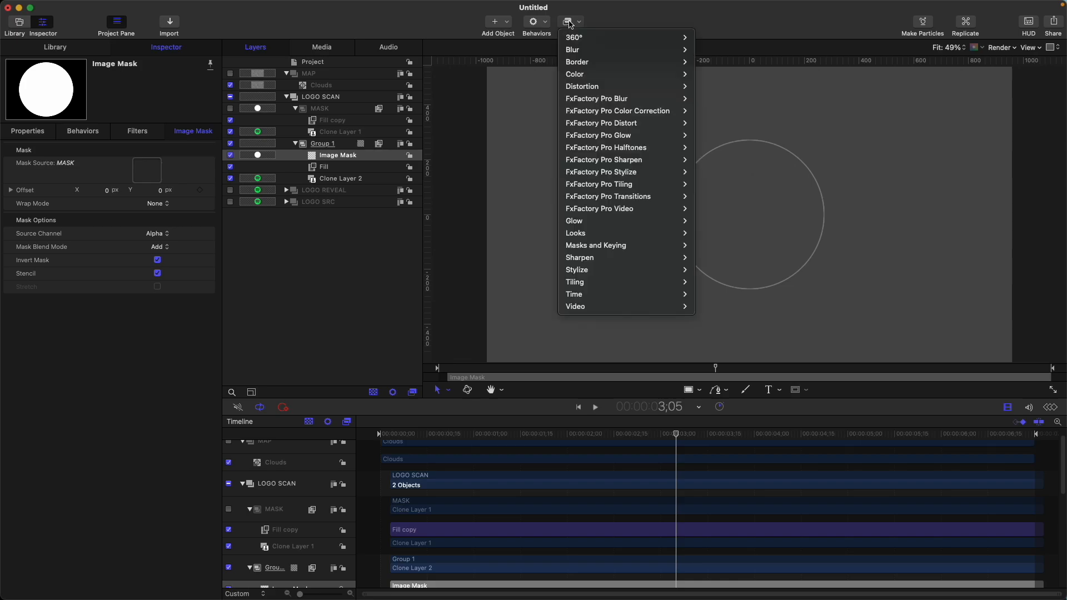
pyautogui.moveTo(632, 270)
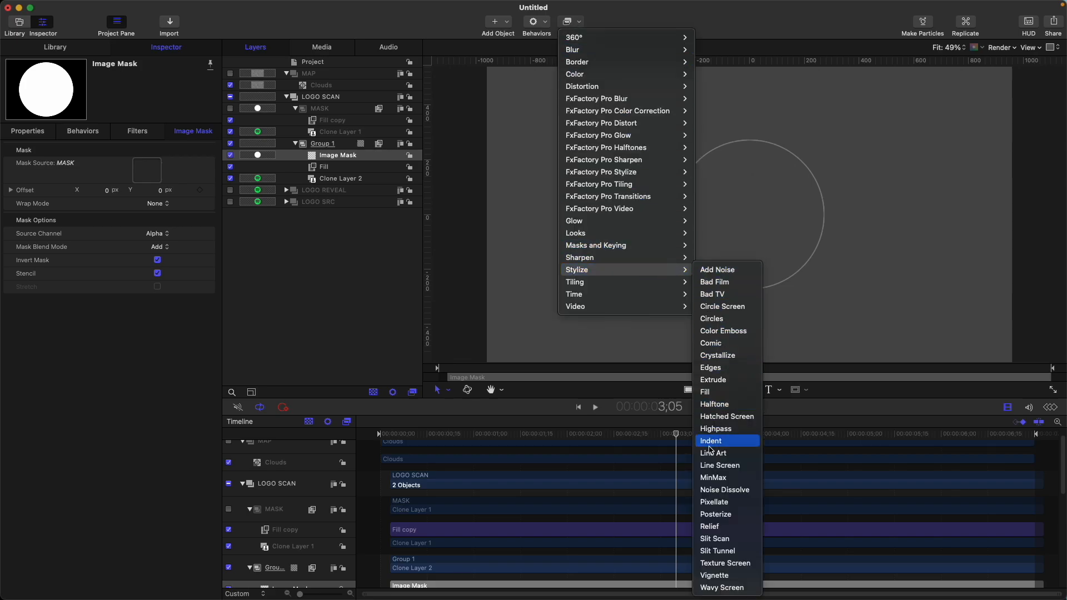
pyautogui.click(715, 477)
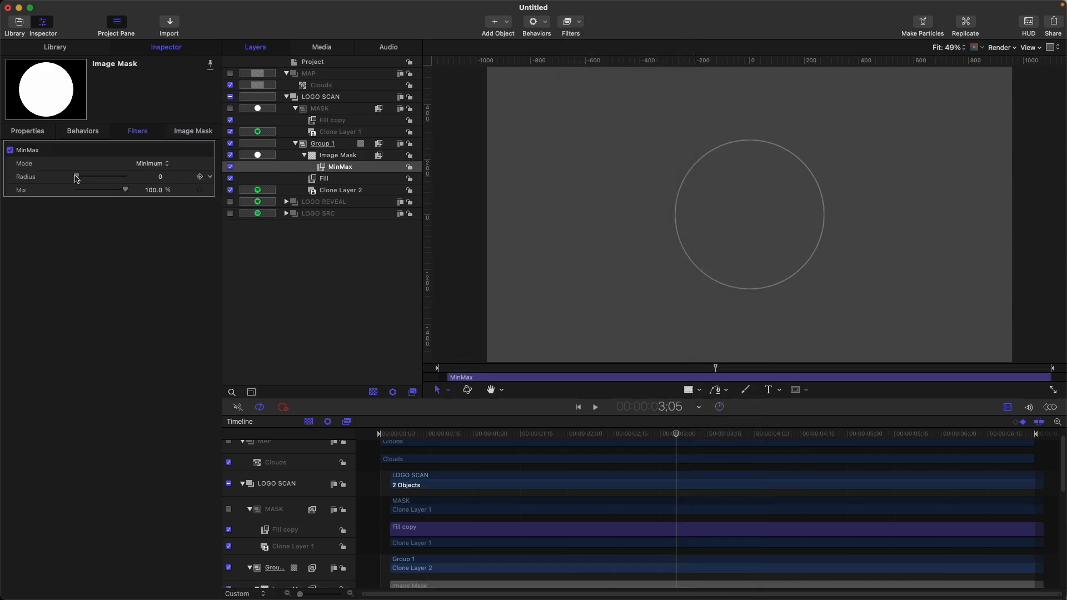
pyautogui.moveTo(80, 177); pyautogui.dragTo(81, 178)
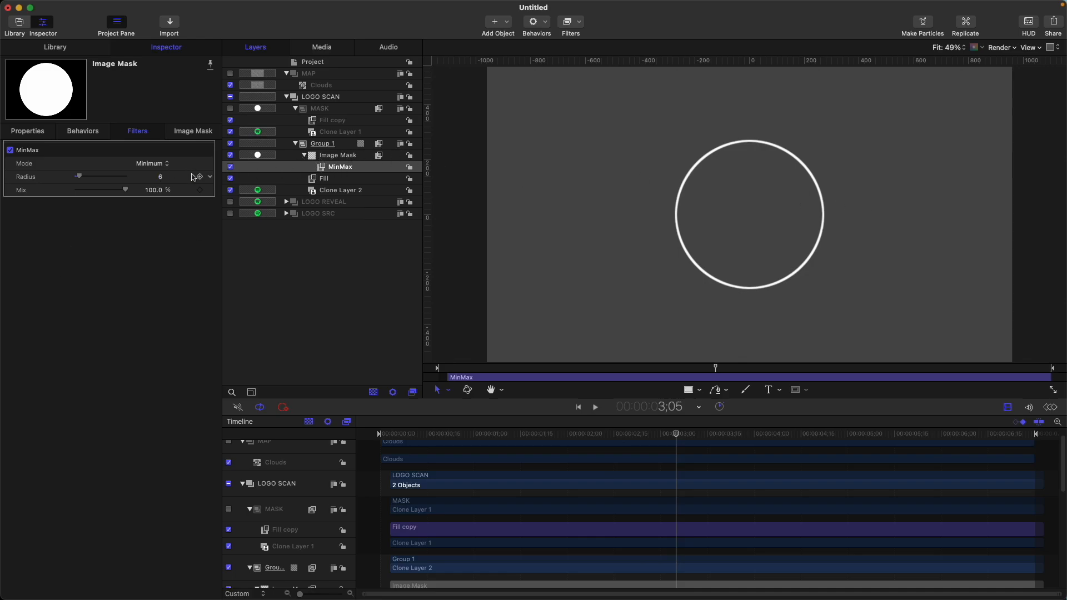
pyautogui.click(233, 187)
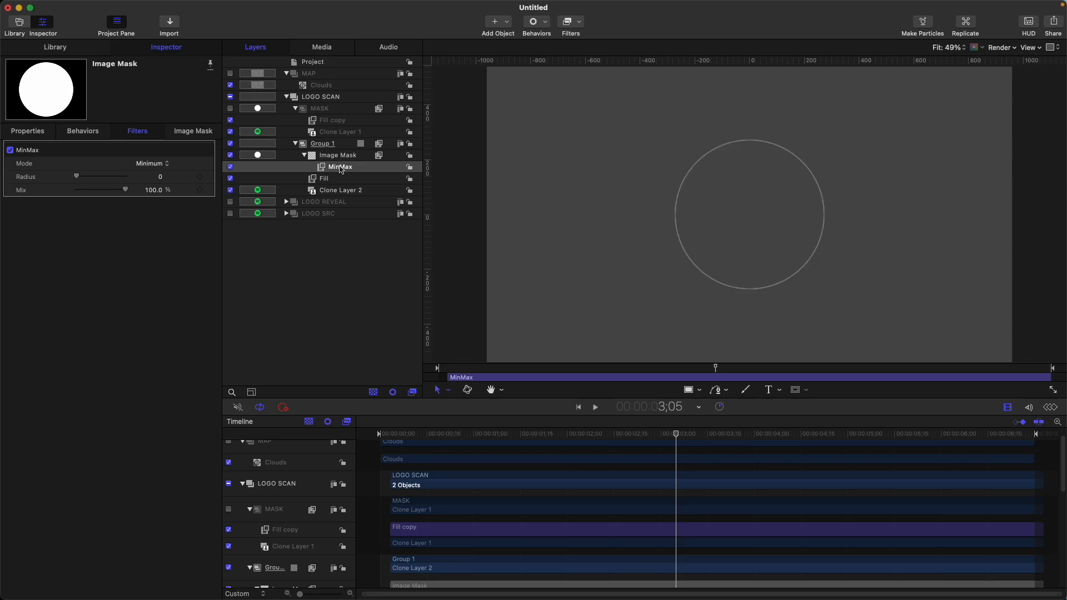
# Move the MinMax filter from the image mask onto Group 1, set its radius to 3, and check the scan edge
pyautogui.moveTo(345, 171); pyautogui.dragTo(325, 145)
pyautogui.click(77, 177)
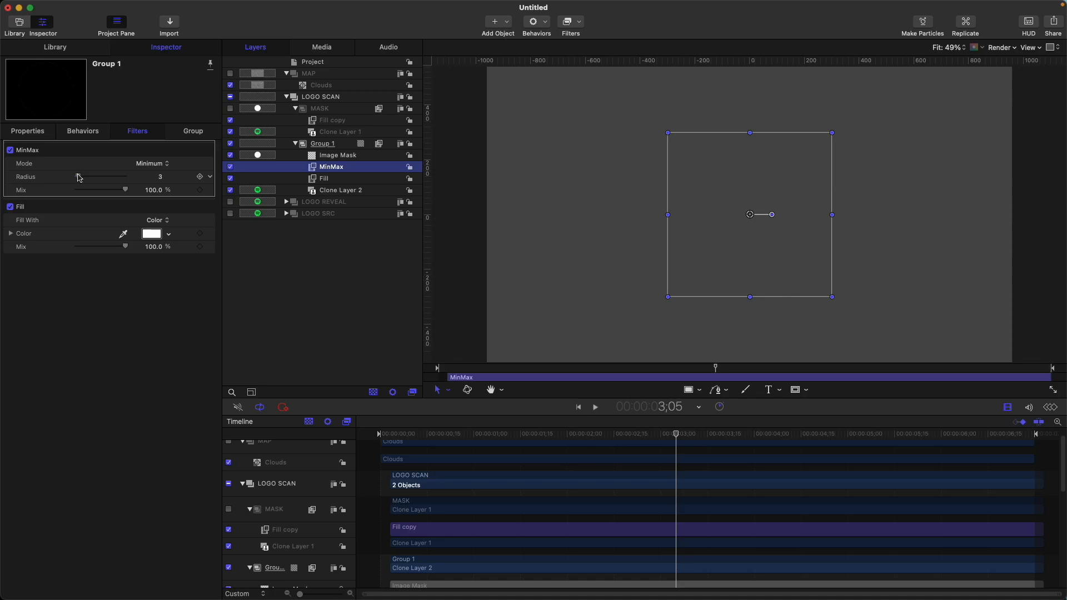
pyautogui.moveTo(538, 435)
pyautogui.mouseDown()
pyautogui.moveTo(429, 435)
pyautogui.moveTo(563, 429)
pyautogui.moveTo(491, 434)
pyautogui.moveTo(587, 449)
pyautogui.moveTo(555, 445)
pyautogui.mouseUp()
pyautogui.click(779, 210)
pyautogui.press('space')
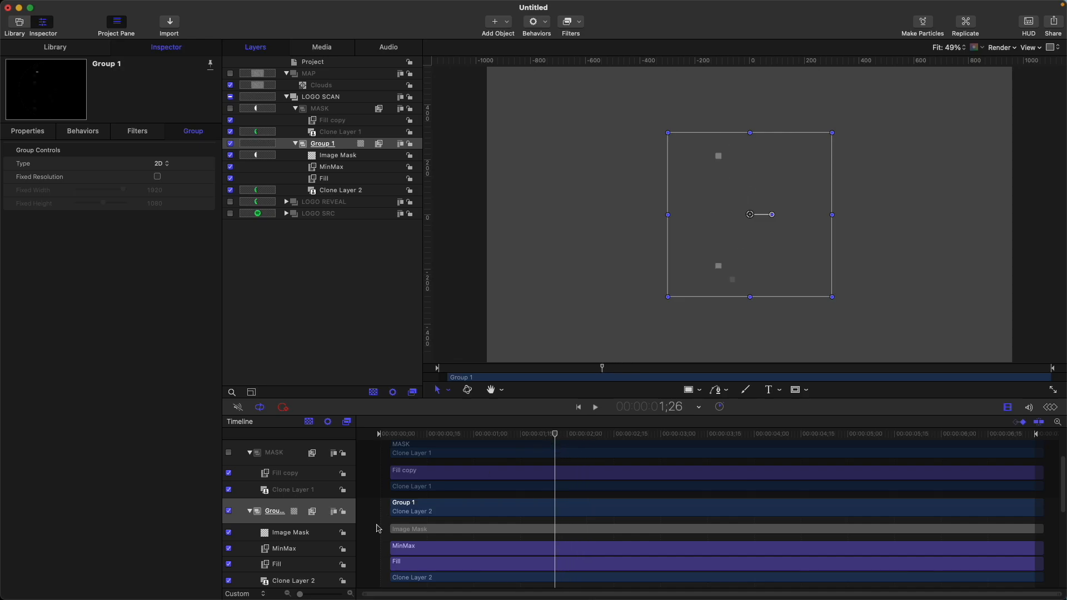
# Move Group 1 back to the project start in the timeline, keeping the MASK group offset, and scrub through the scan
pyautogui.scroll(-1, 380, 528)
pyautogui.scroll(-1, 379, 509)
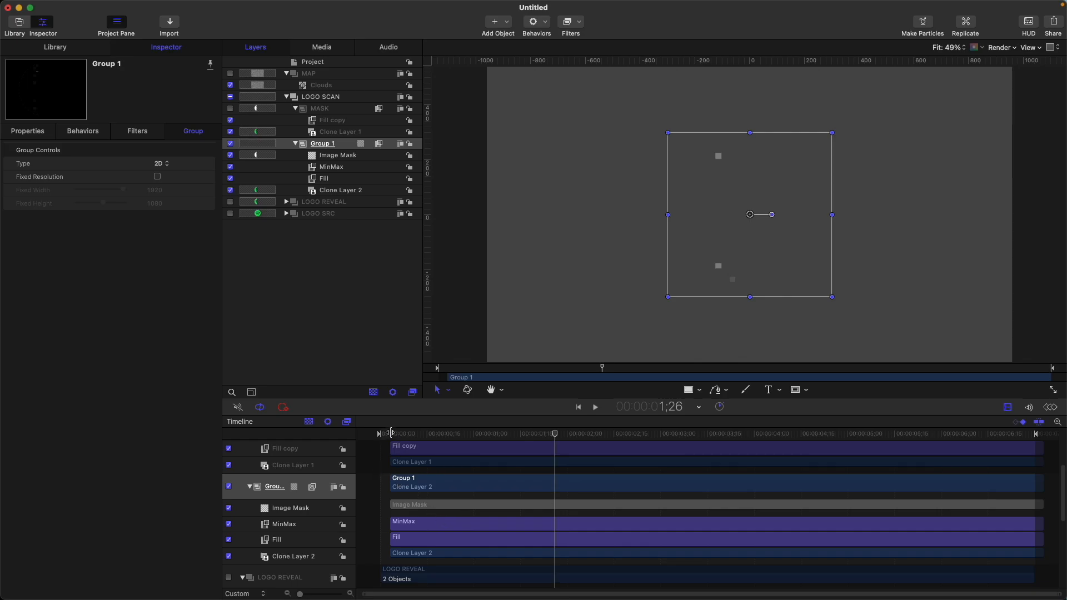
pyautogui.scroll(3, 392, 445)
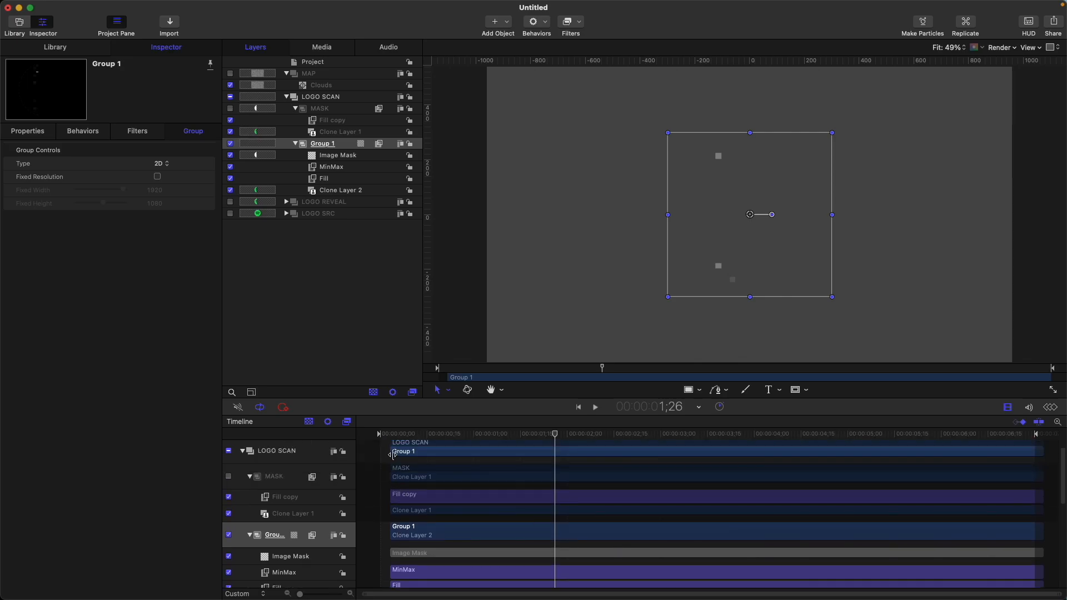
pyautogui.scroll(1, 390, 456)
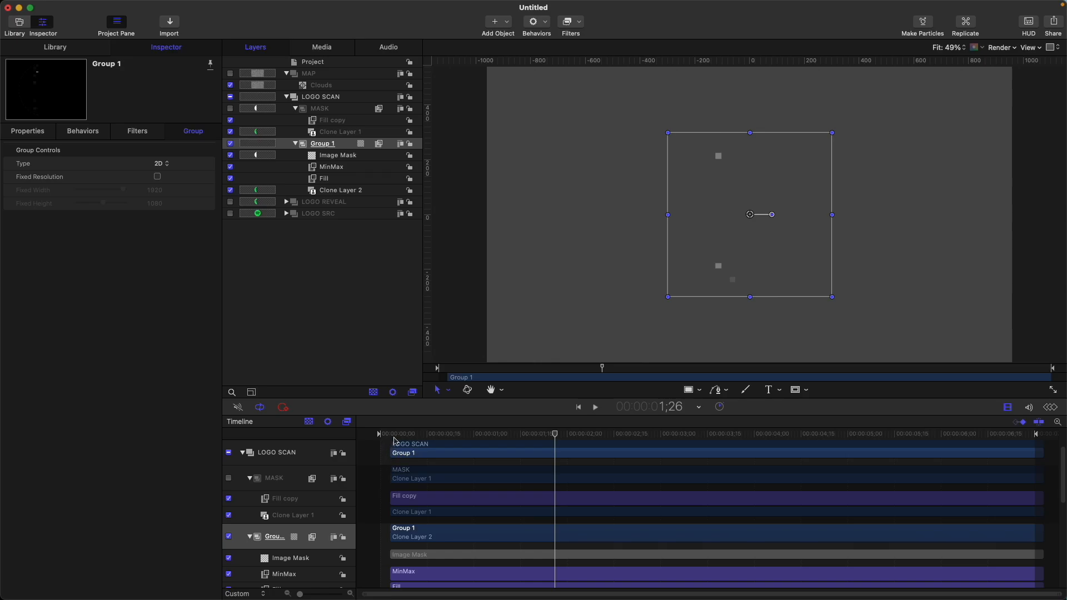
pyautogui.moveTo(430, 531); pyautogui.dragTo(421, 531)
pyautogui.moveTo(383, 439); pyautogui.dragTo(640, 457)
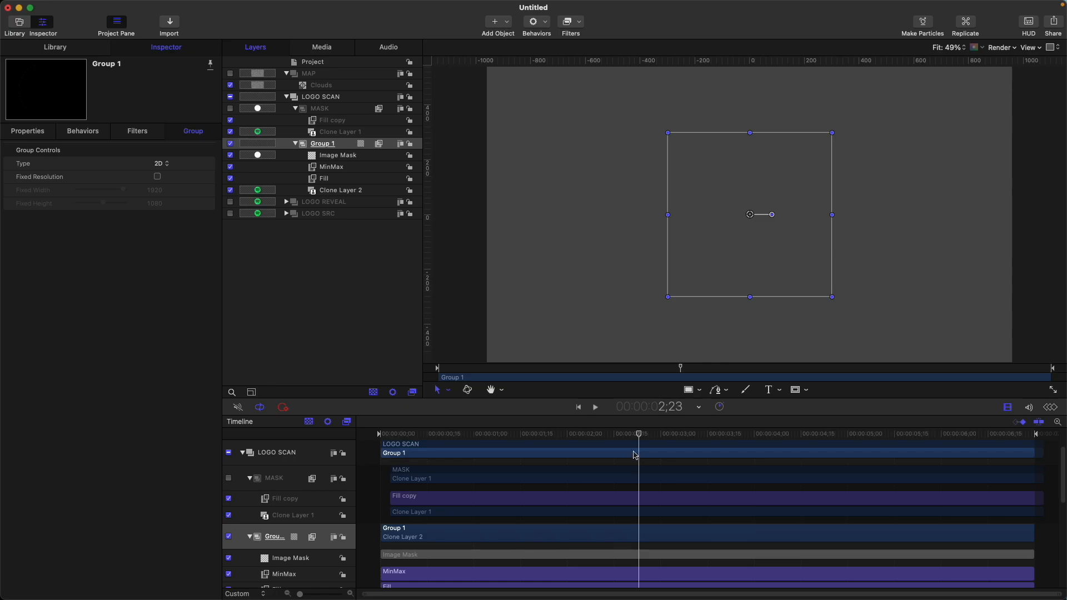
# Return to the project start and make three clone layers of the LOGO SCAN group
pyautogui.click(580, 433)
pyautogui.moveTo(581, 433); pyautogui.dragTo(408, 434)
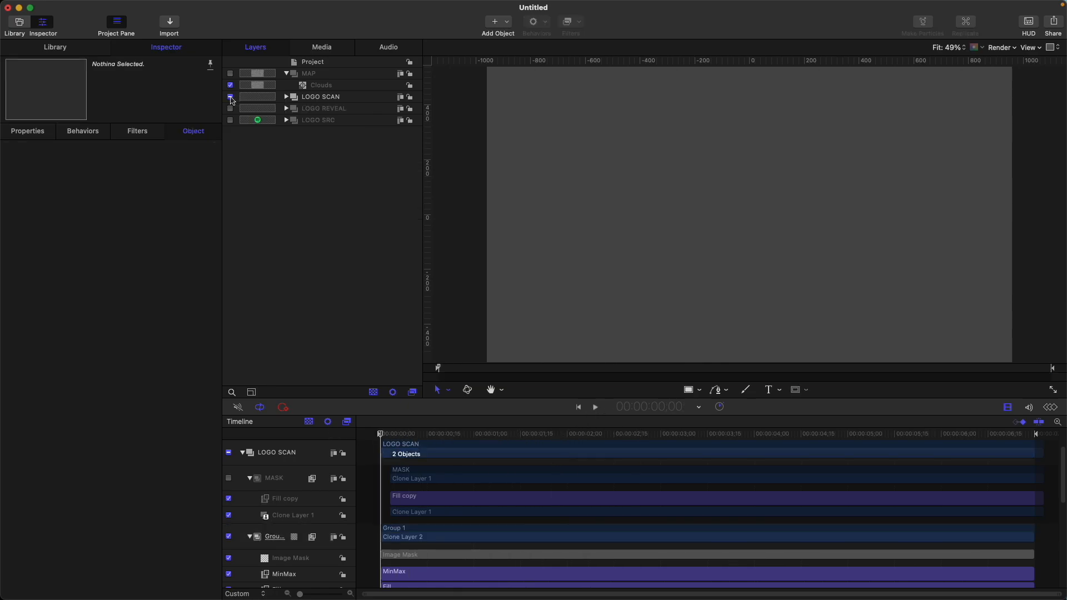
pyautogui.click(234, 99)
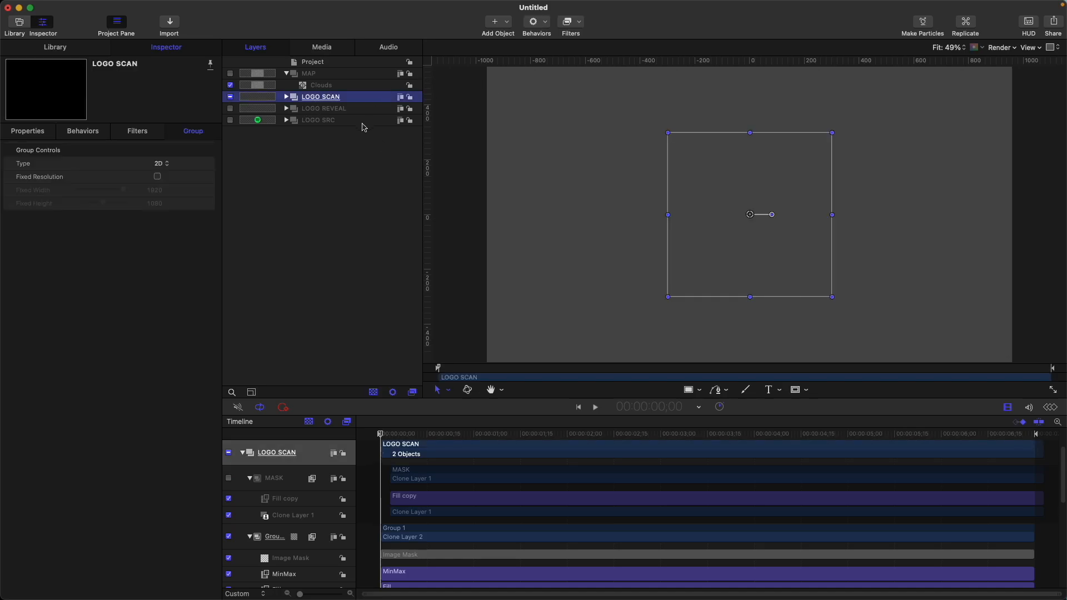
pyautogui.press('k')
pyautogui.click(314, 121)
pyautogui.press('k')
pyautogui.click(330, 145)
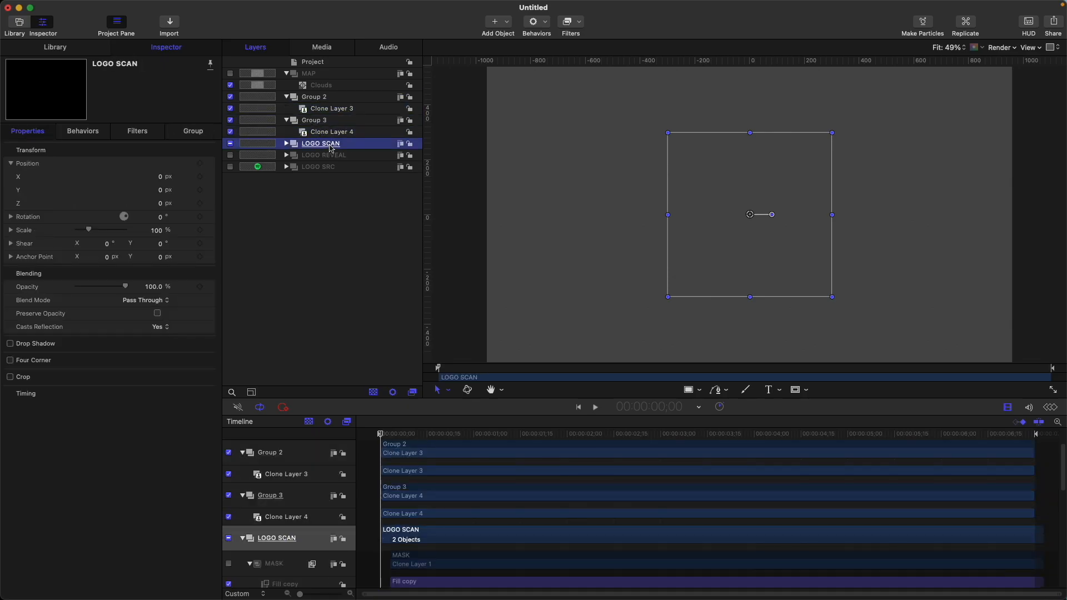
pyautogui.press('k')
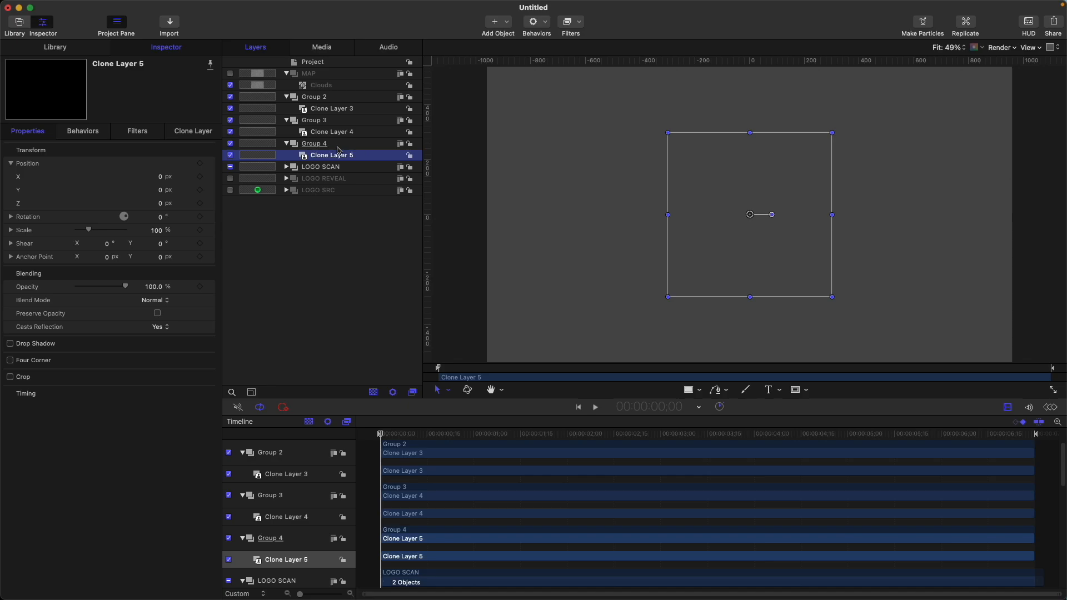
# Add a blue Fill filter to Clone Layer 5 and copy it onto Group 2 and Group 3
pyautogui.click(569, 23)
pyautogui.moveTo(589, 264)
pyautogui.moveTo(639, 274)
pyautogui.click(708, 391)
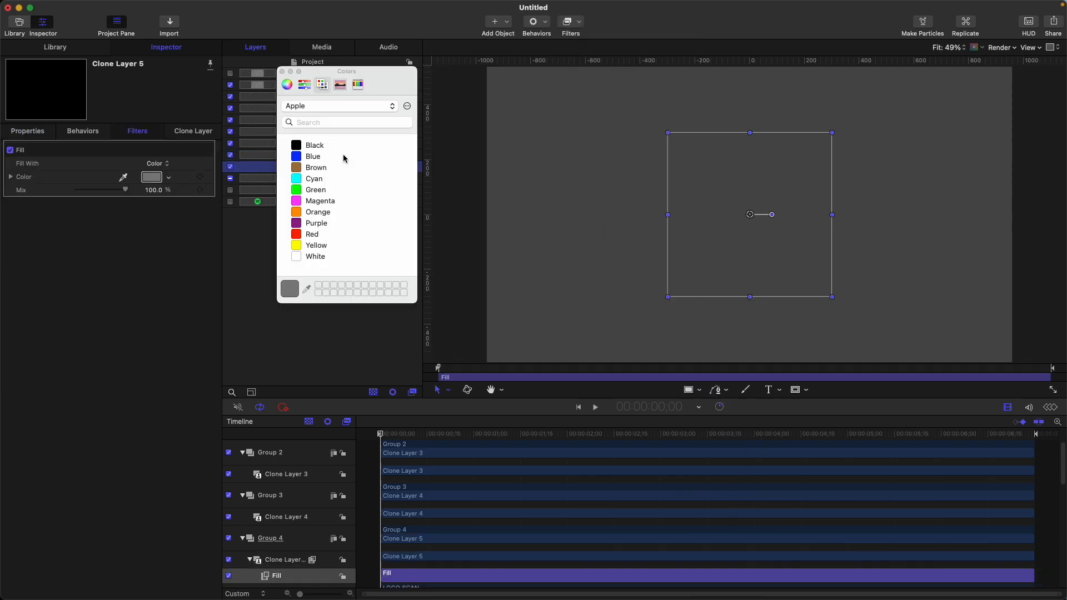
pyautogui.click(337, 155)
pyautogui.click(282, 72)
pyautogui.moveTo(327, 169); pyautogui.dragTo(319, 110)
pyautogui.press('space')
# Set Group 3's copied Fill color to Red and Group 2's to Green
pyautogui.click(326, 145)
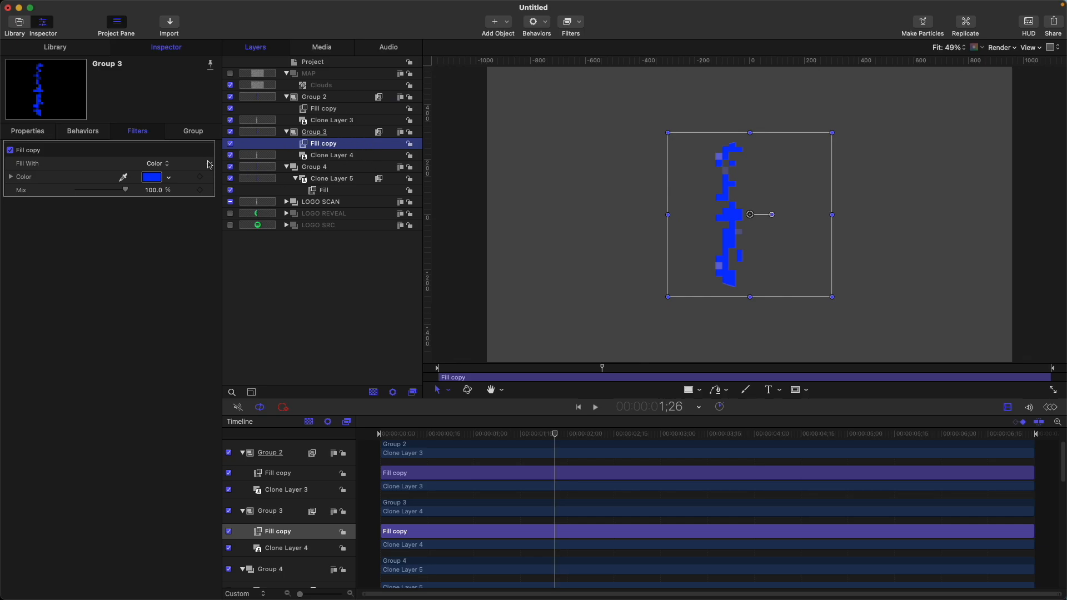
pyautogui.click(159, 177)
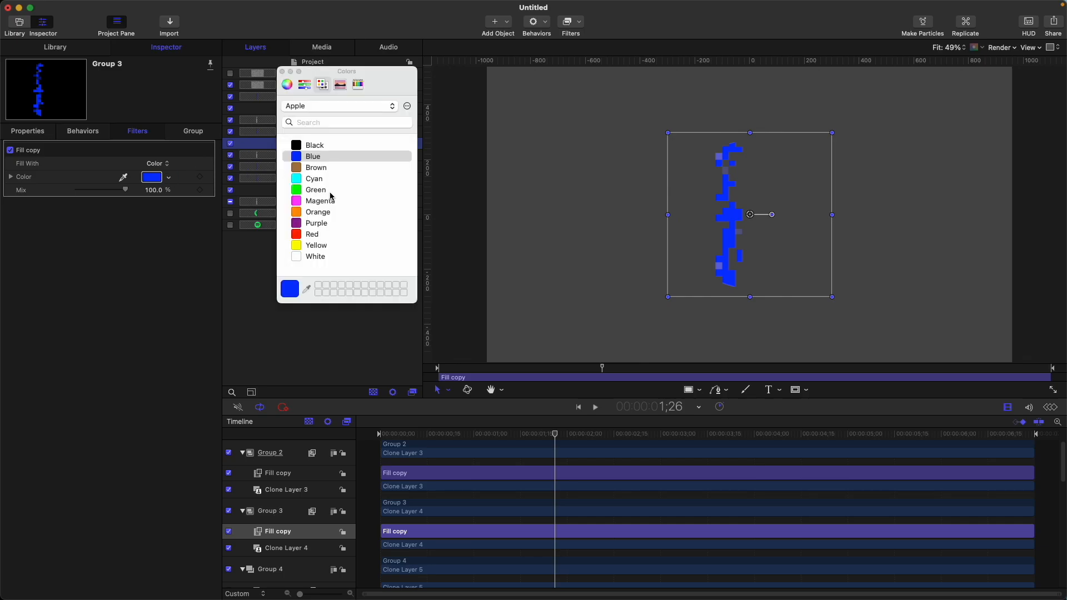
pyautogui.click(316, 235)
pyautogui.click(282, 72)
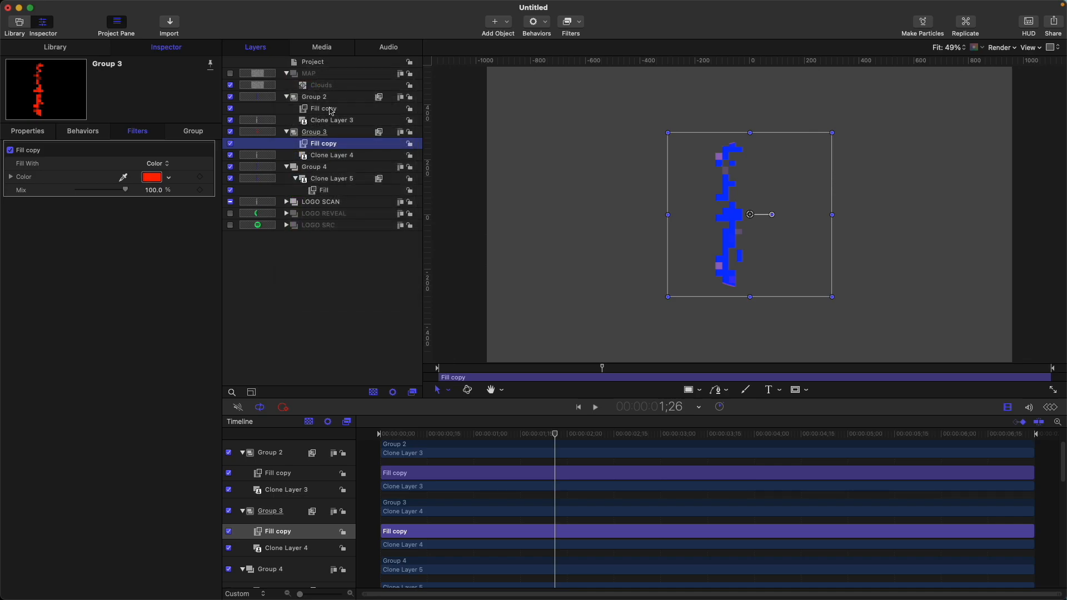
pyautogui.click(331, 109)
pyautogui.click(151, 176)
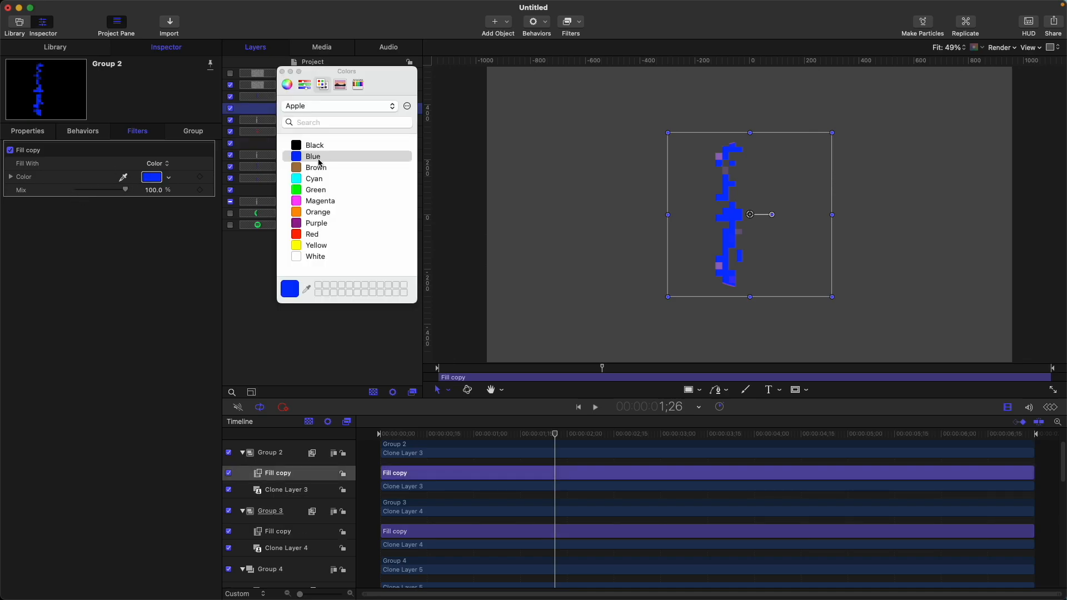
pyautogui.click(340, 191)
pyautogui.click(282, 72)
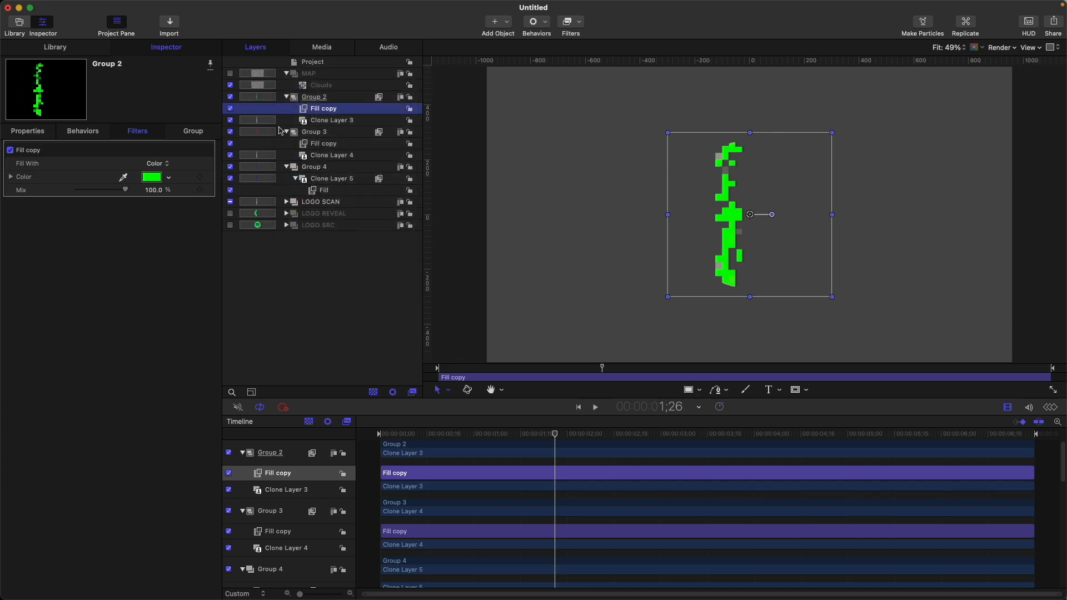
# Offset the colored scan clones horizontally, with Group 2 at X 4 px and Group 3 at X -4.35 px
pyautogui.click(28, 131)
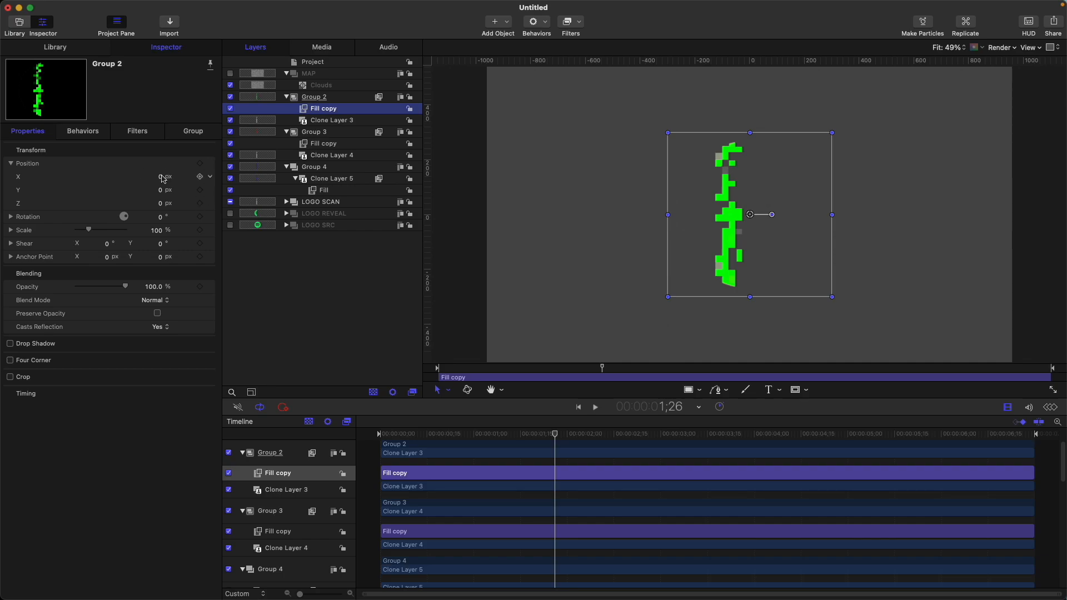
pyautogui.moveTo(162, 179); pyautogui.dragTo(159, 176)
pyautogui.click(307, 132)
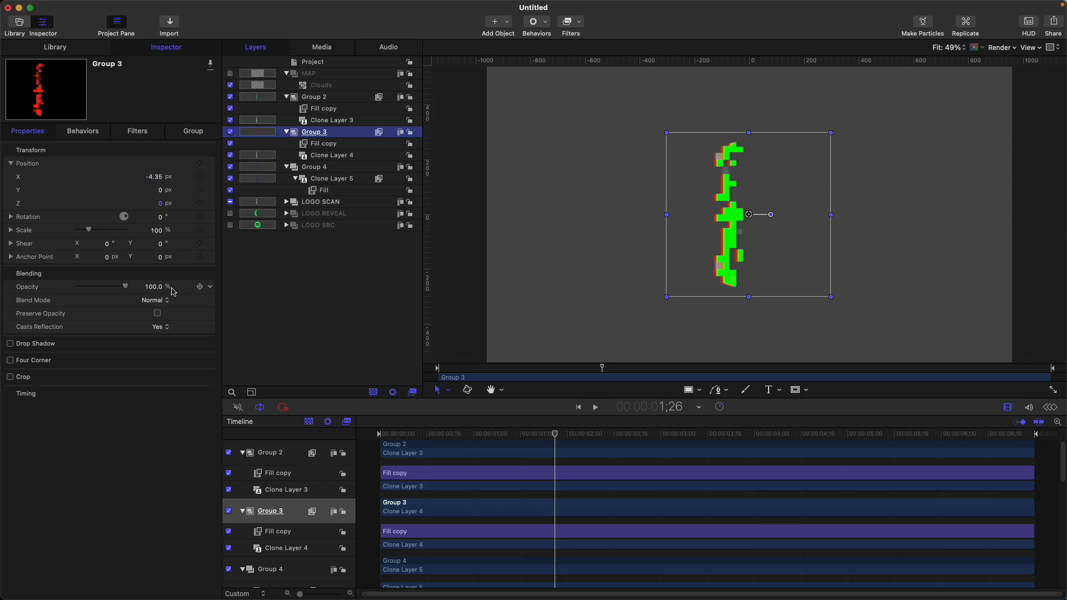
# Set the blend mode of Group 3 and Group 2 to Screen and scrub through the scan to check it
pyautogui.click(163, 304)
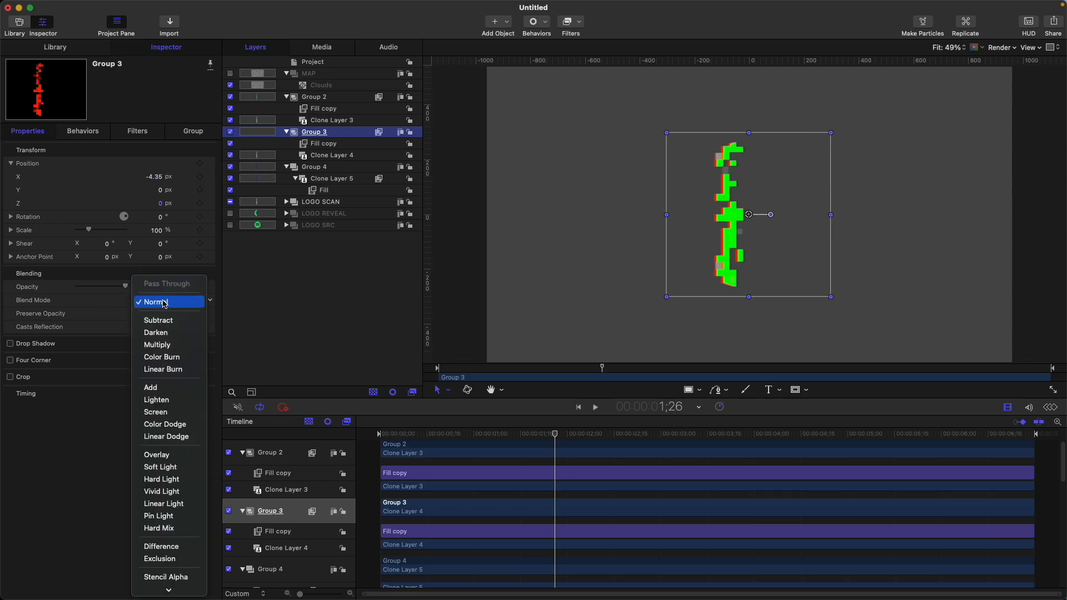
pyautogui.click(191, 413)
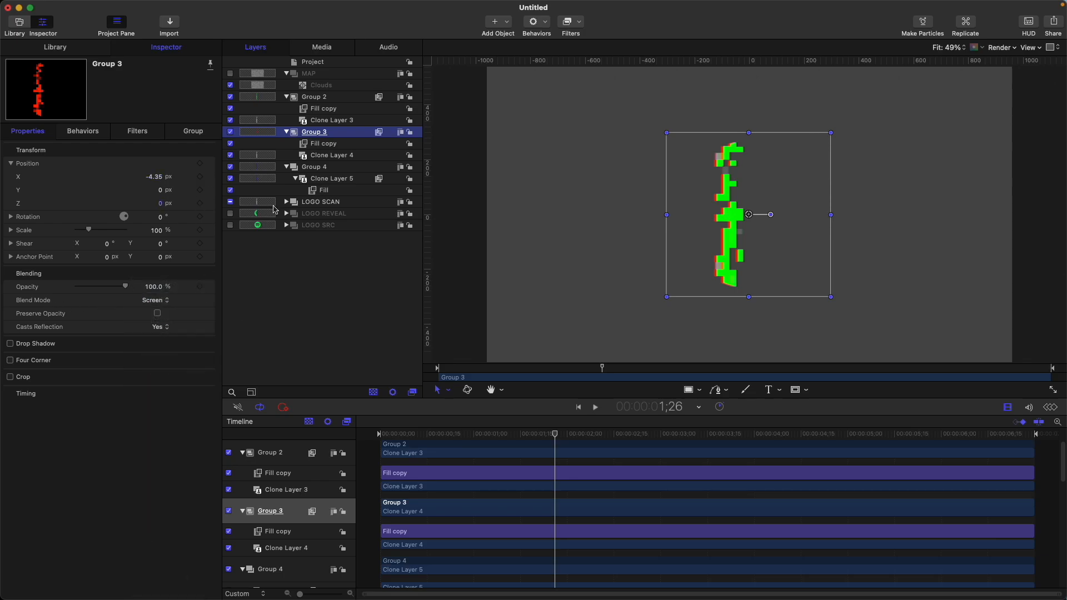
pyautogui.click(322, 98)
pyautogui.click(163, 301)
pyautogui.click(161, 412)
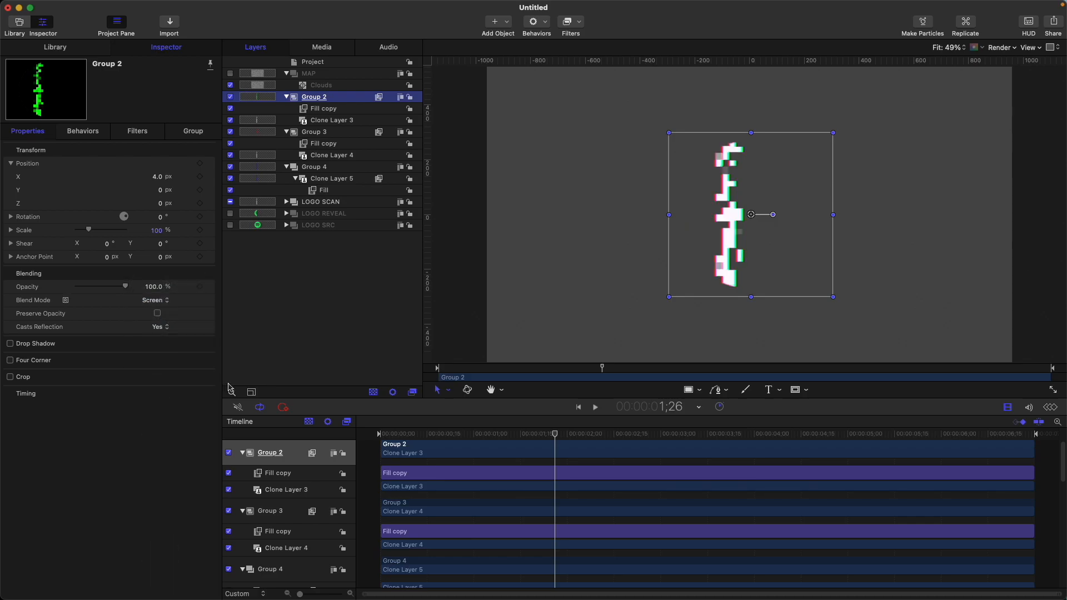
pyautogui.moveTo(506, 438); pyautogui.dragTo(629, 412)
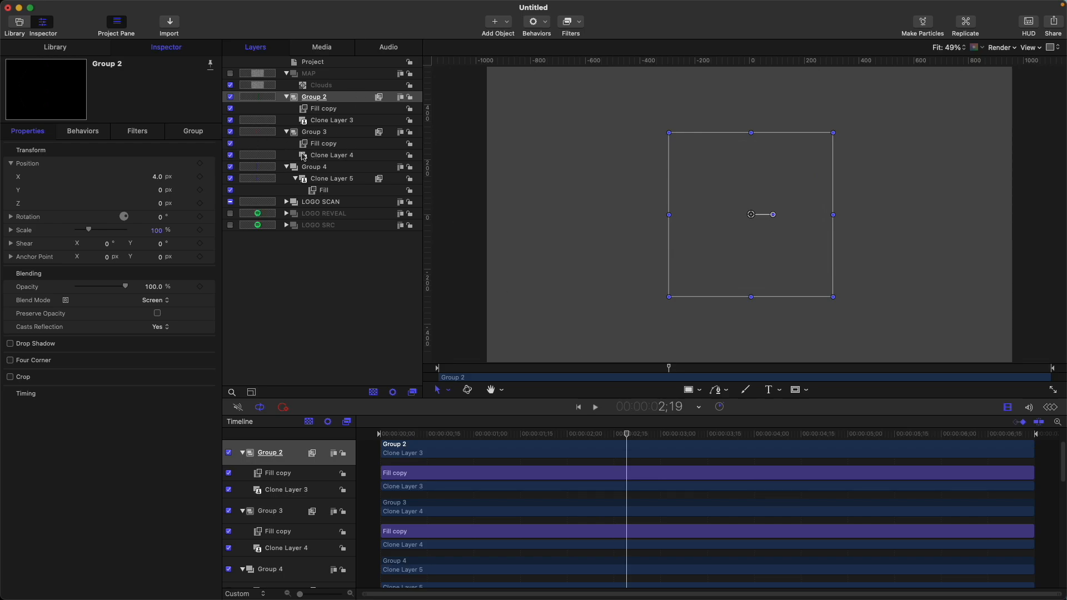
# Collect Group 2, Group 3 and Group 4 in a new group named LOGO SCAN F and turn off LOGO SCAN
pyautogui.click(286, 167)
pyautogui.click(286, 132)
pyautogui.click(287, 96)
pyautogui.press('shift+super+n')
pyautogui.click(333, 109)
pyautogui.doubleClick(329, 97)
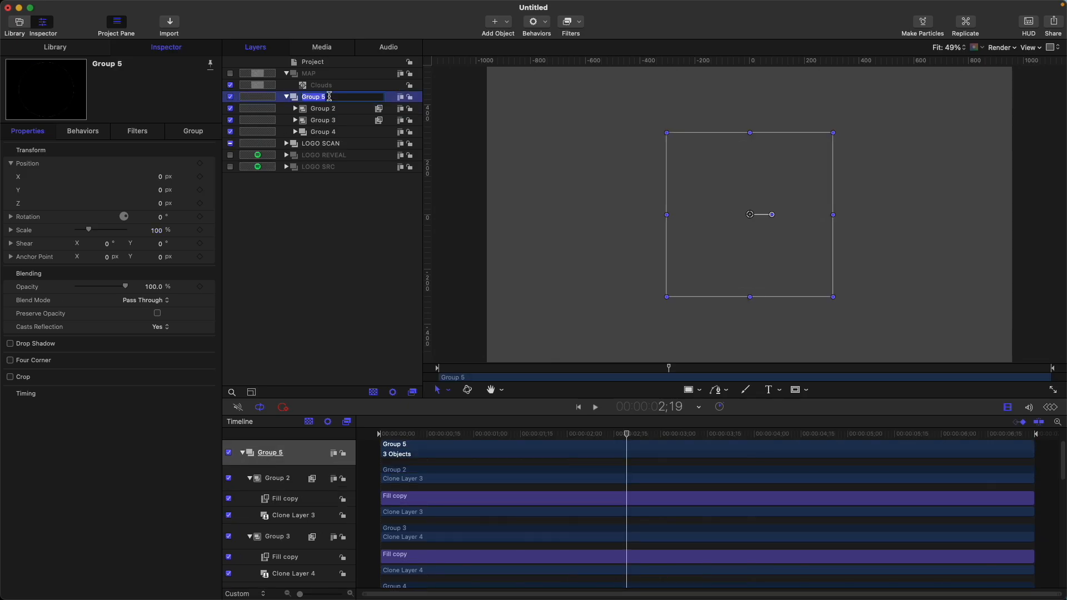
pyautogui.write('LOGO SCAN F')
pyautogui.press('Return')
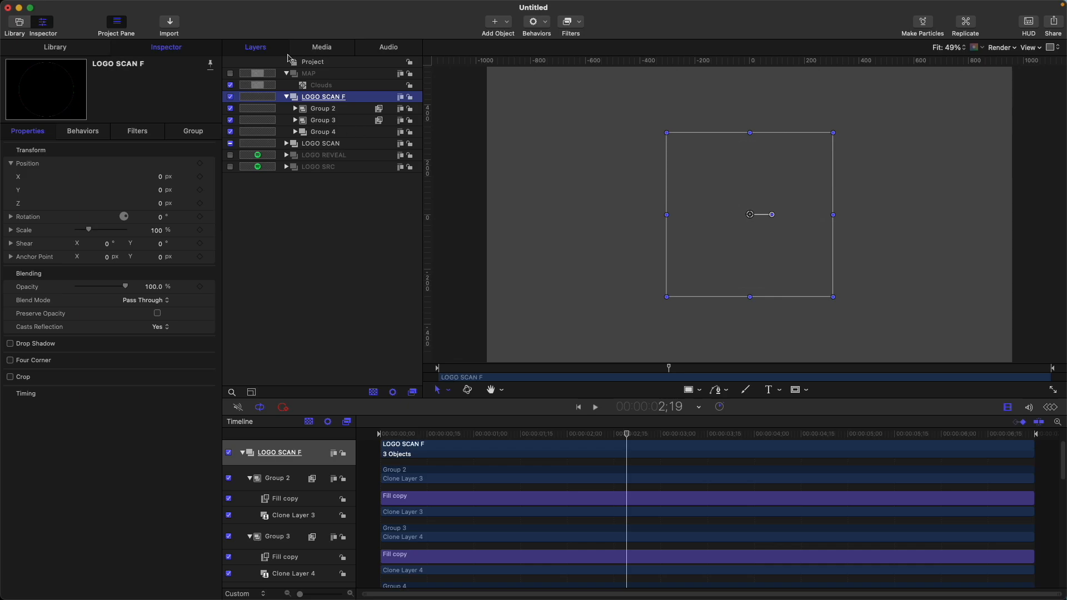
pyautogui.click(341, 144)
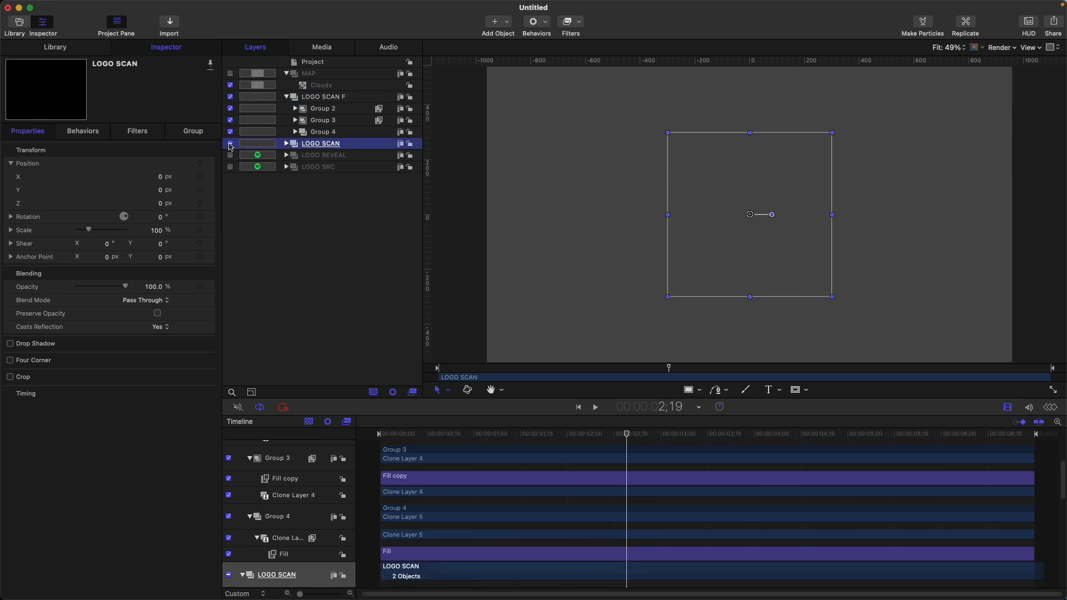
pyautogui.click(230, 143)
# Clone LOGO REVEAL at the project start, move the clone's group above LOGO SCAN, and scrub through the combined reveal
pyautogui.click(335, 155)
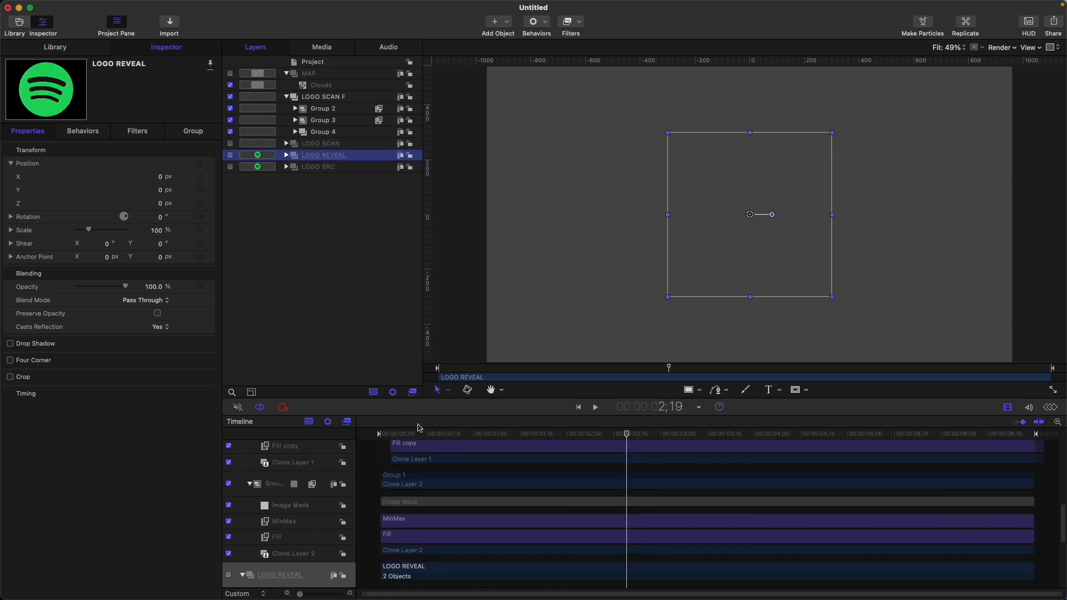
pyautogui.press('Home')
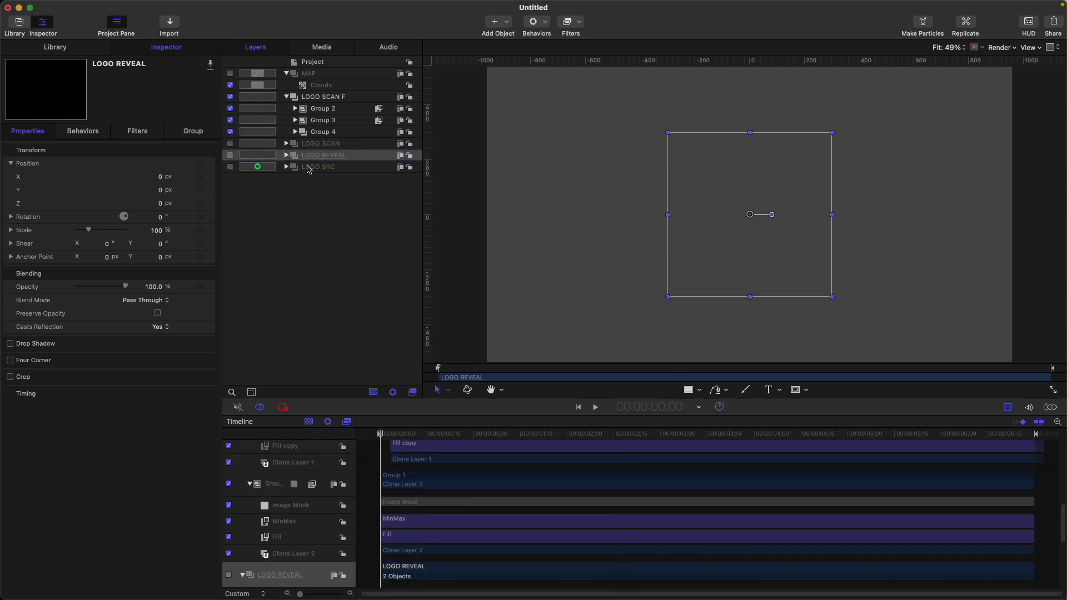
pyautogui.press('k')
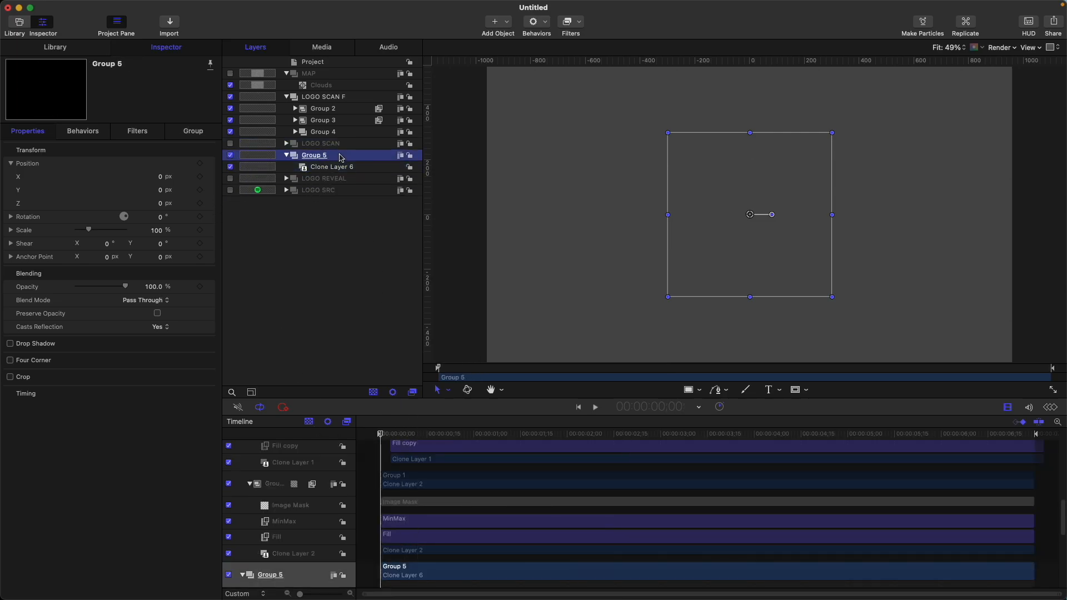
pyautogui.press('super+bracketright')
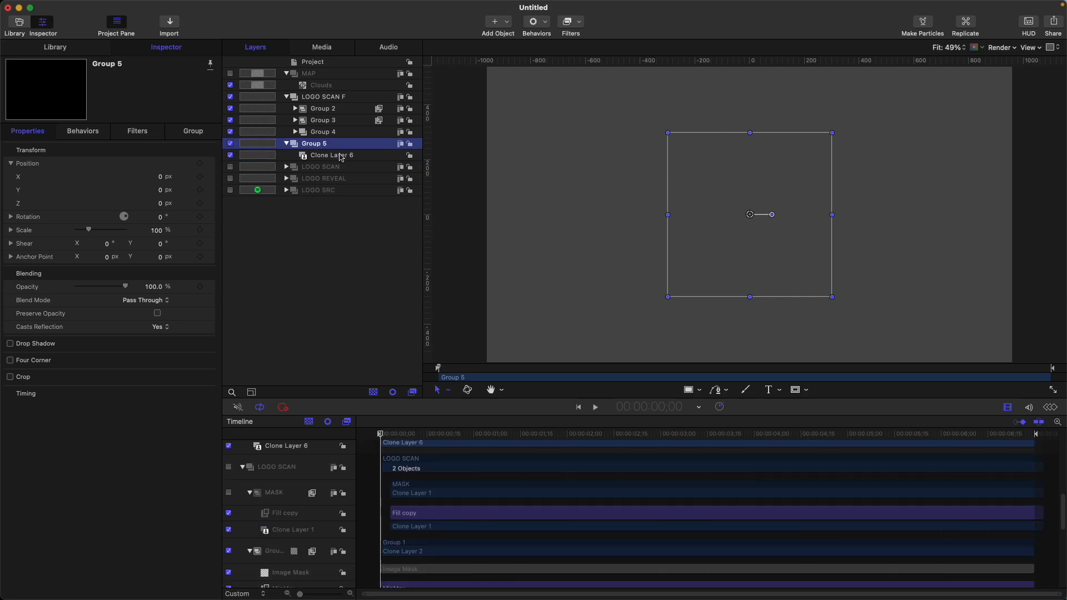
pyautogui.moveTo(388, 439); pyautogui.dragTo(604, 411)
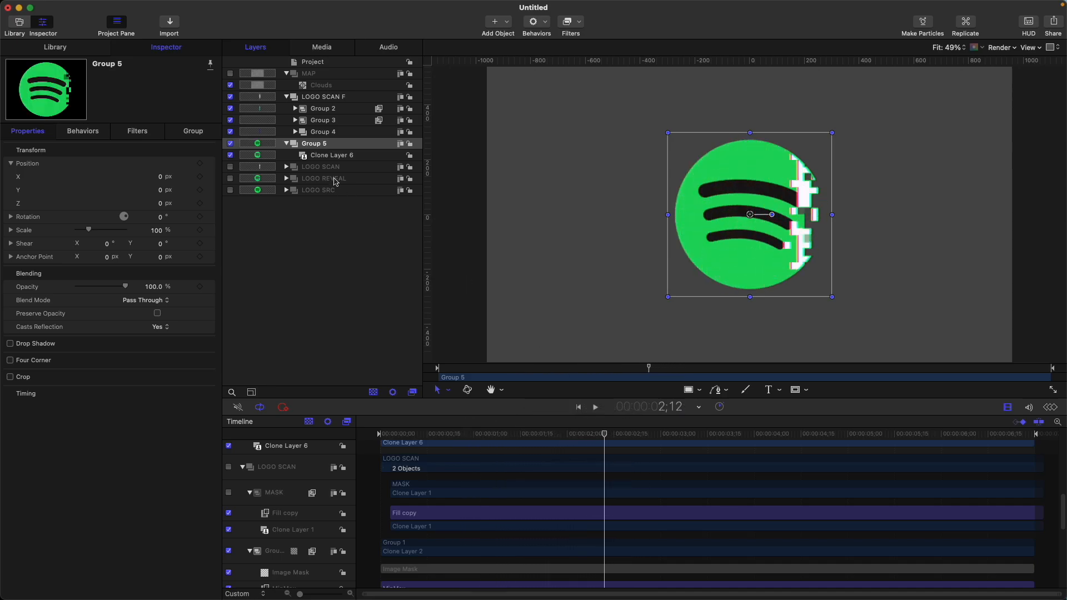
# Collapse the top-level groups and rename the group holding the LOGO REVEAL clone as LOGO REVEAL CL
pyautogui.click(287, 144)
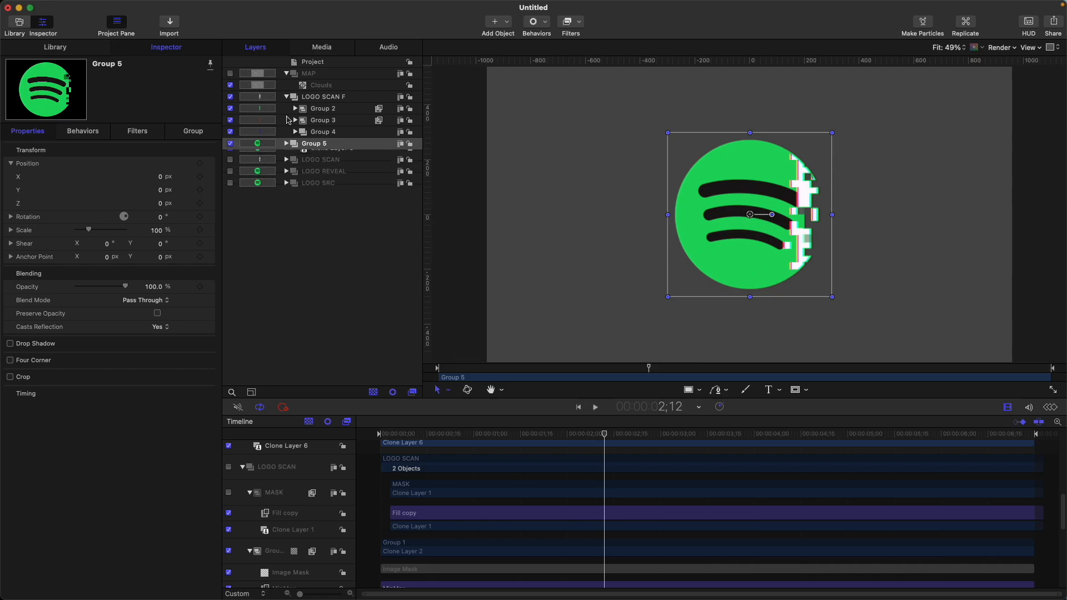
pyautogui.click(287, 97)
pyautogui.doubleClick(332, 108)
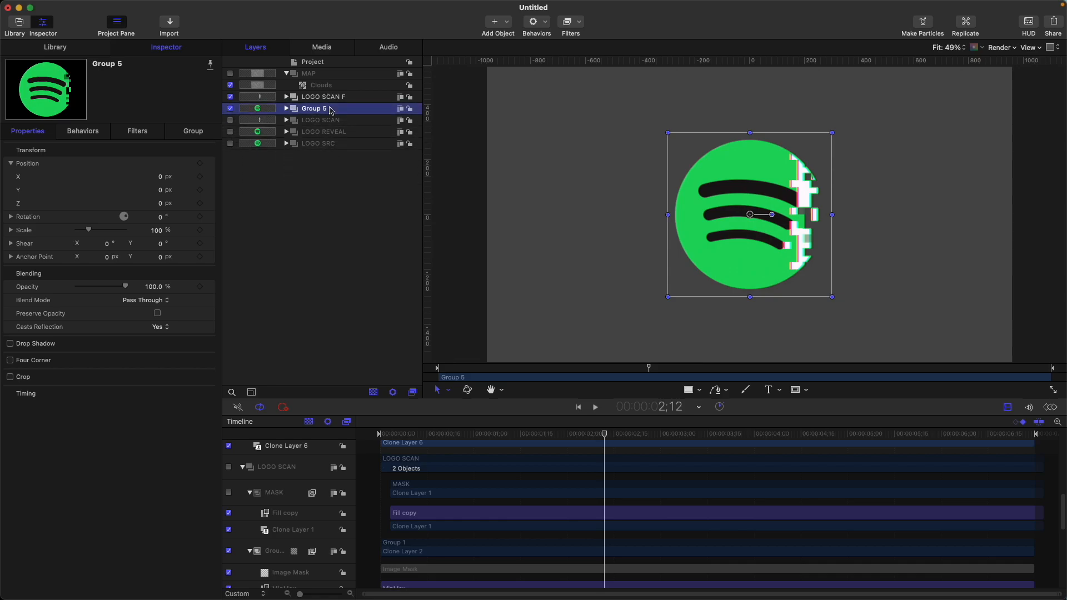
pyautogui.write('LOGO RE')
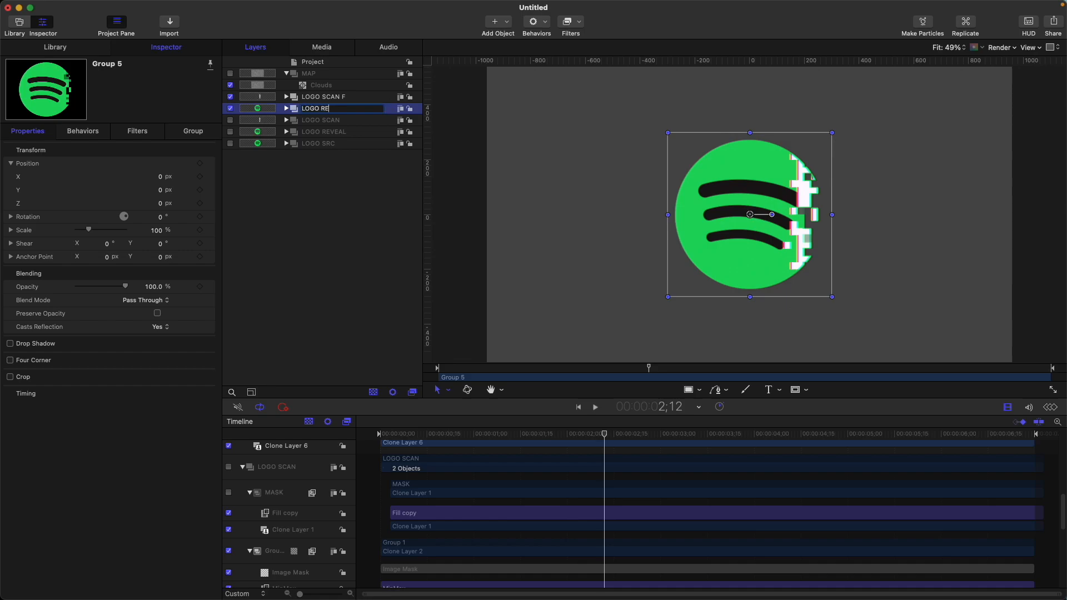
pyautogui.write('VEAL CL')
pyautogui.press('Return')
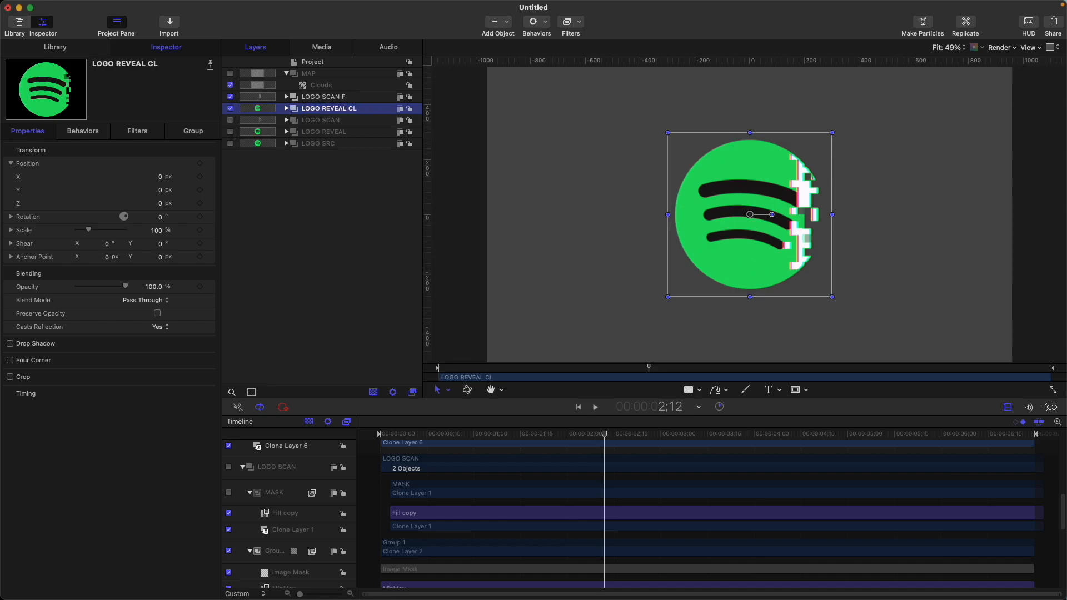
# Create a new group above LOGO SCAN F and move LOGO SCAN F and LOGO REVEAL CL into it
pyautogui.click(355, 98)
pyautogui.press('shift+super+n')
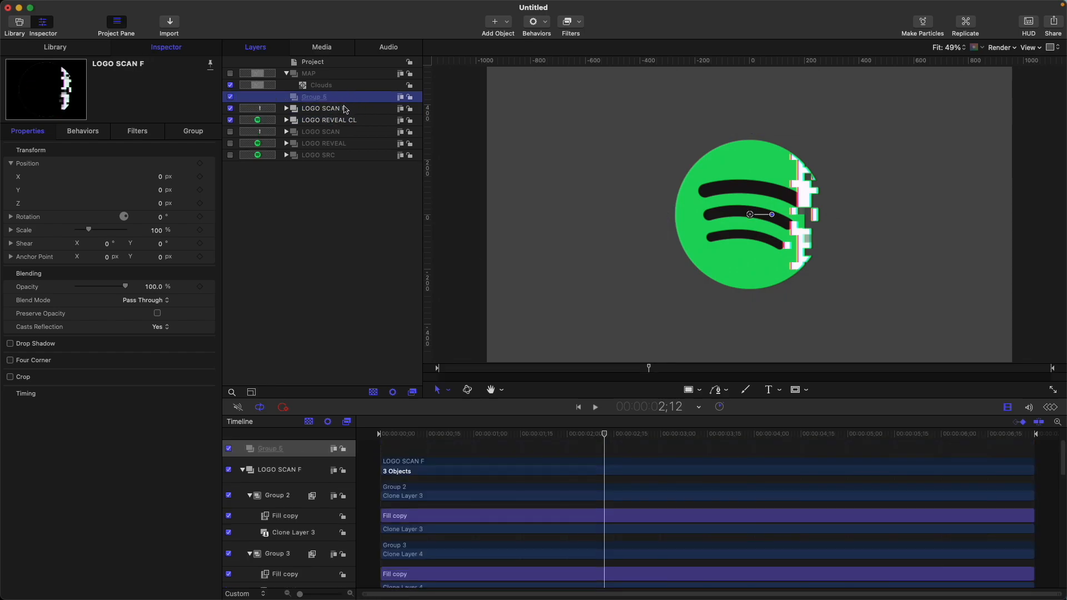
pyautogui.click(342, 107)
pyautogui.keyDown('shift'); pyautogui.click(334, 120); pyautogui.keyUp('shift')
pyautogui.moveTo(356, 105); pyautogui.dragTo(335, 99)
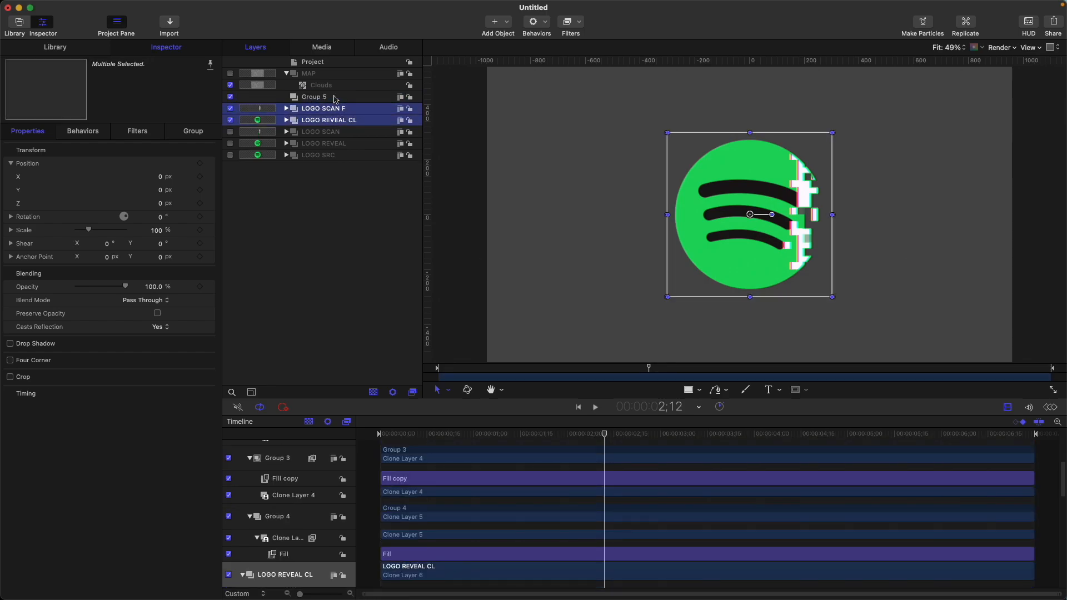
pyautogui.click(334, 98)
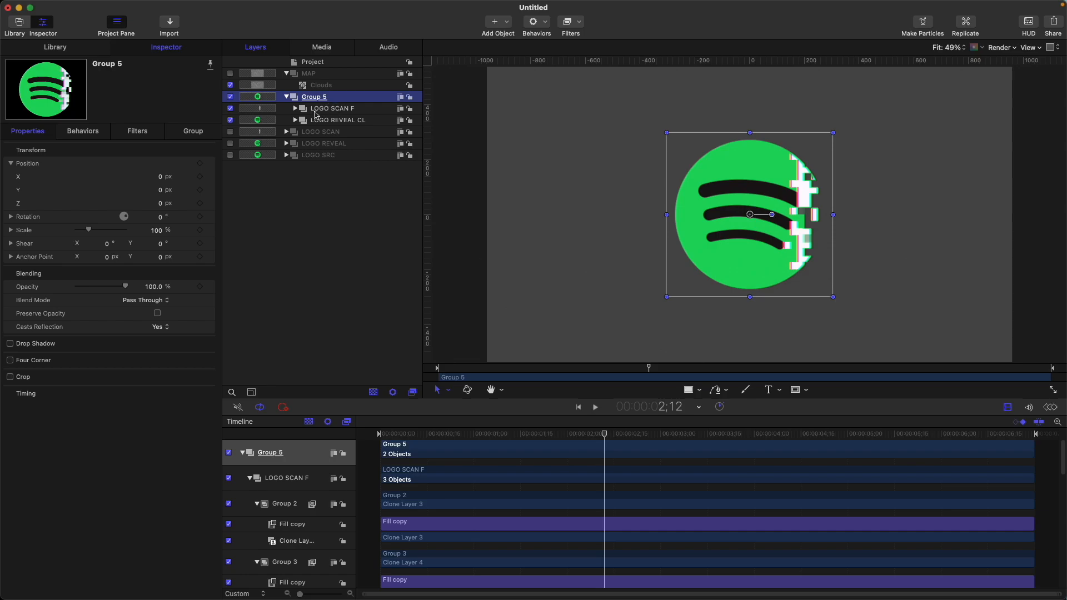
# Rename the combined group as LOGO FINAL and enable its fixed resolution at 1920 by 1080
pyautogui.doubleClick(318, 97)
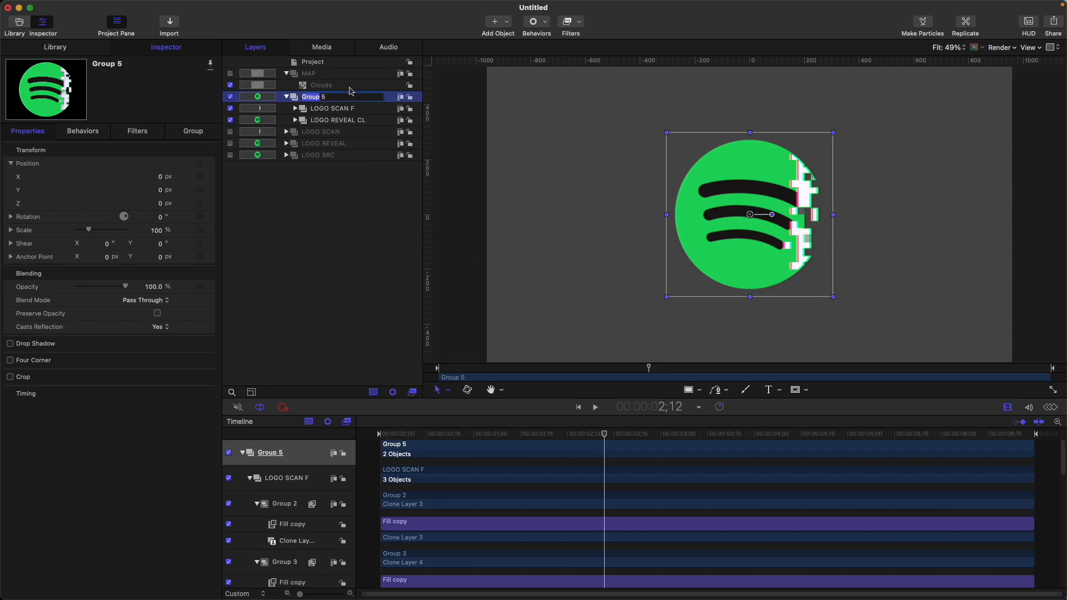
pyautogui.click(349, 97)
pyautogui.press('super+a')
pyautogui.write('LOGO FINAL')
pyautogui.press('Return')
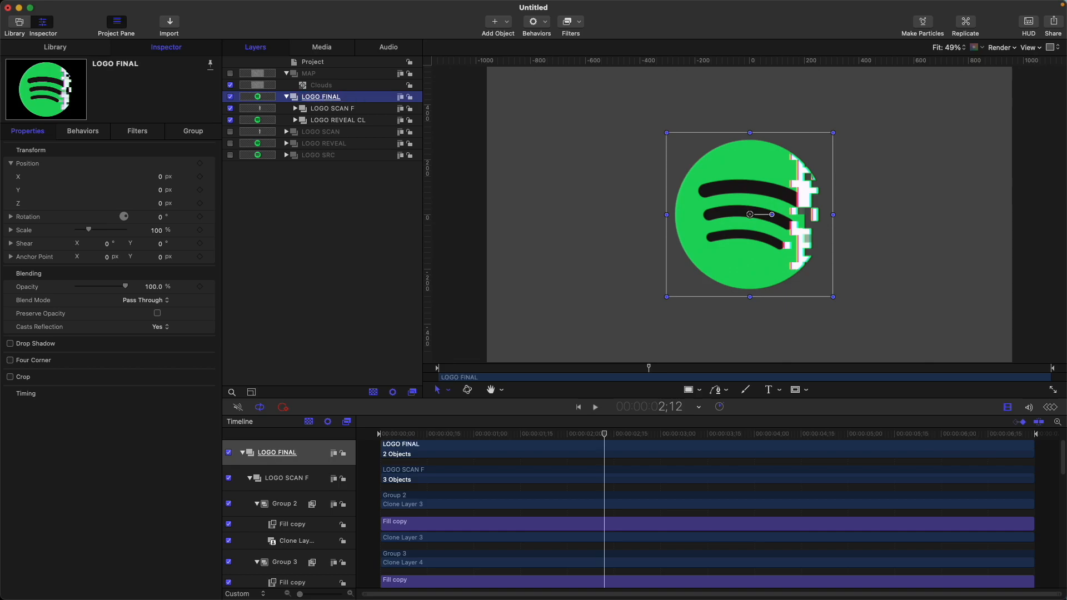
pyautogui.click(196, 133)
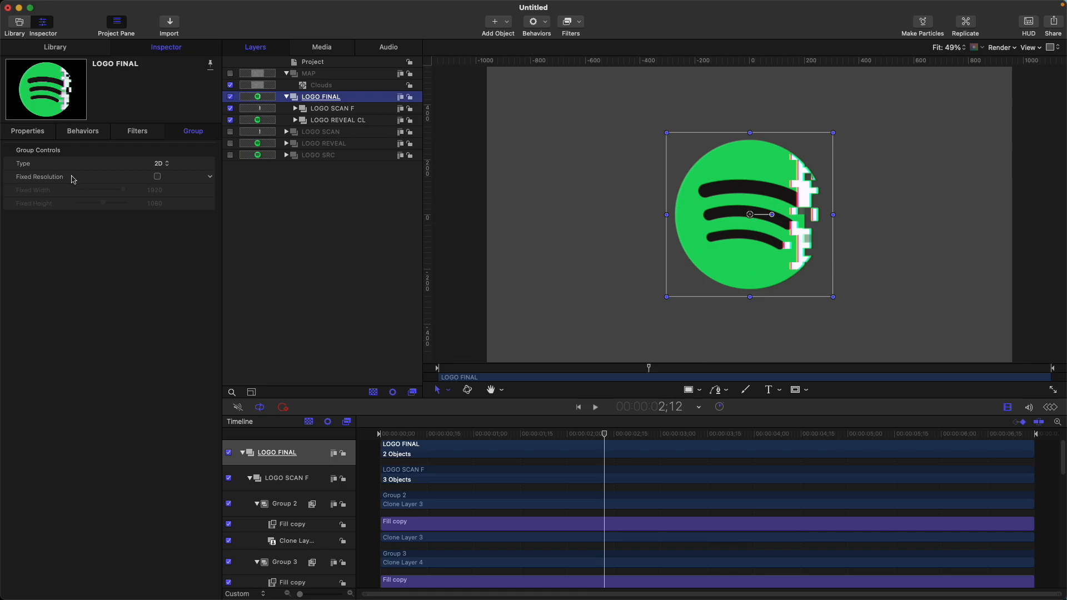
pyautogui.click(158, 177)
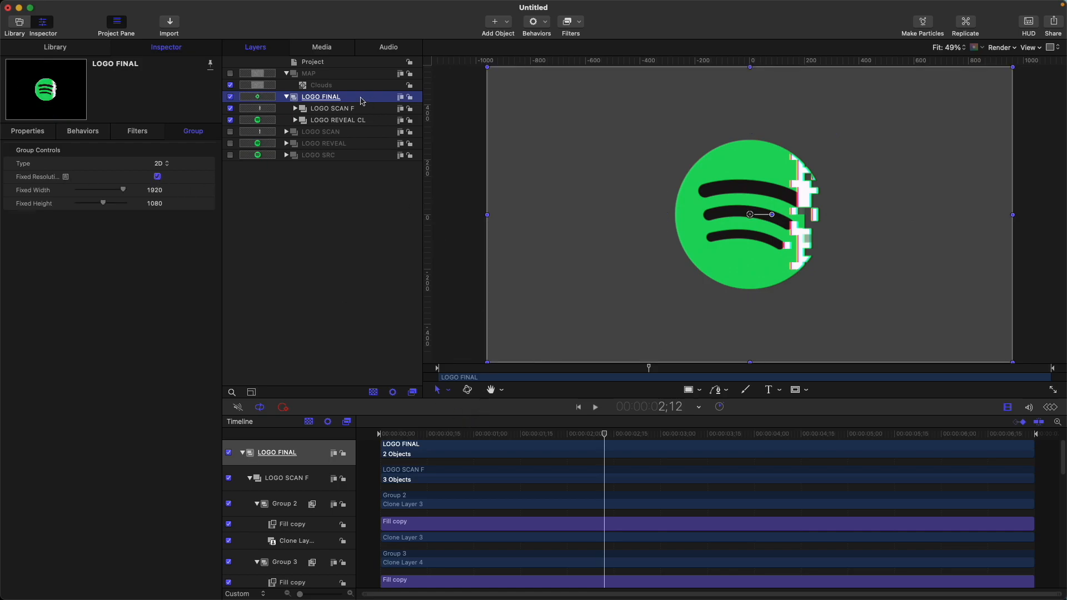
# Add a Glow filter to LOGO FINAL with radius 11, opacity 1.2 and threshold 0.35
pyautogui.click(578, 21)
pyautogui.moveTo(687, 221)
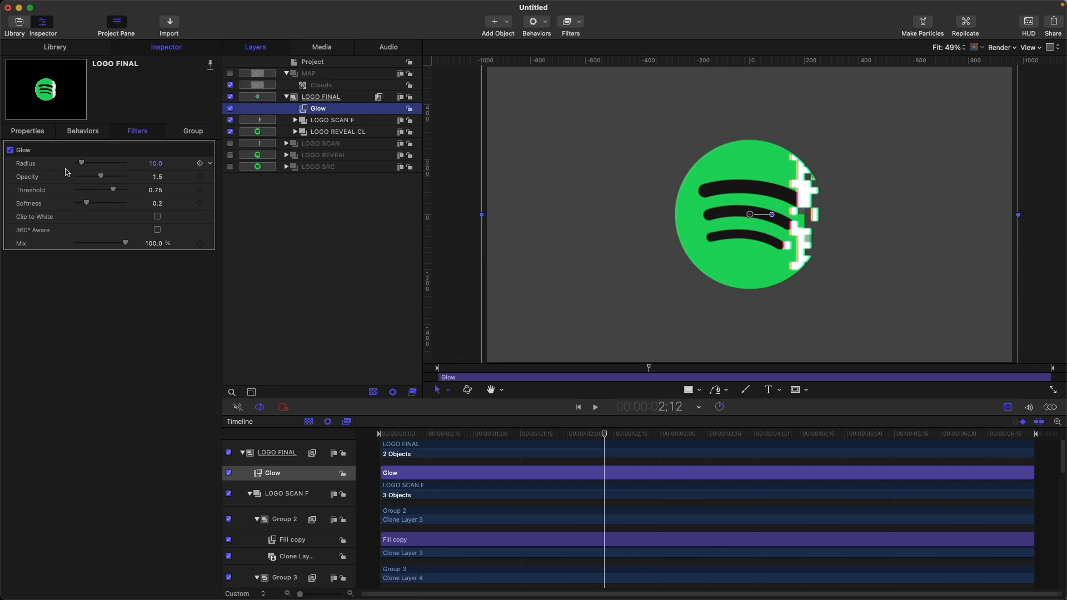
pyautogui.moveTo(113, 192)
pyautogui.mouseDown()
pyautogui.moveTo(90, 193)
pyautogui.moveTo(97, 178)
pyautogui.moveTo(81, 165)
pyautogui.moveTo(95, 192)
pyautogui.mouseUp()
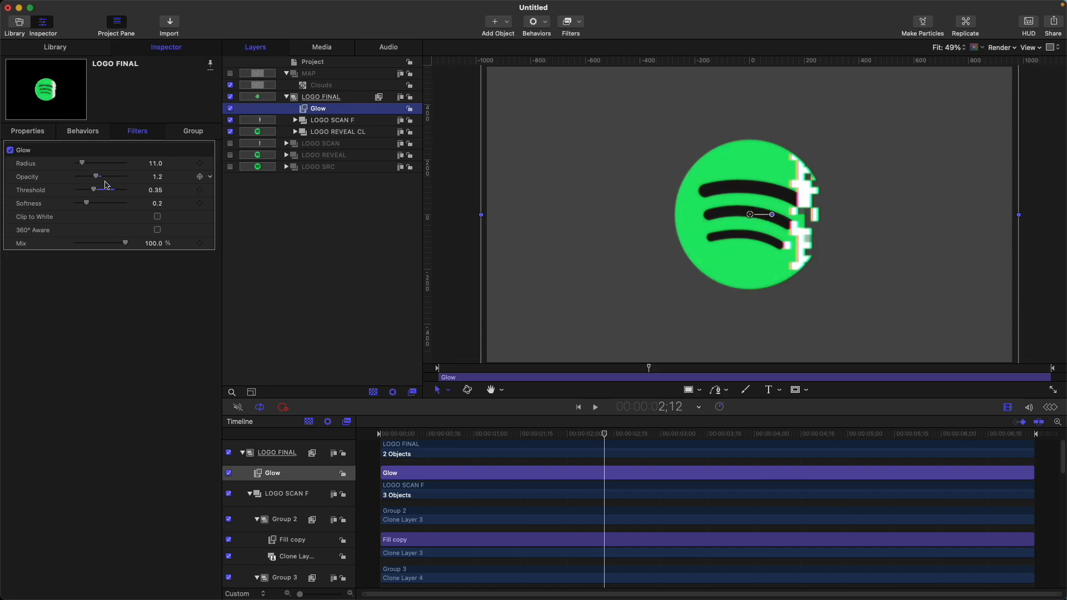
# Duplicate the Glow filter on LOGO FINAL and set the copy's opacity to 1.22 and threshold to 0.29
pyautogui.press('super+d')
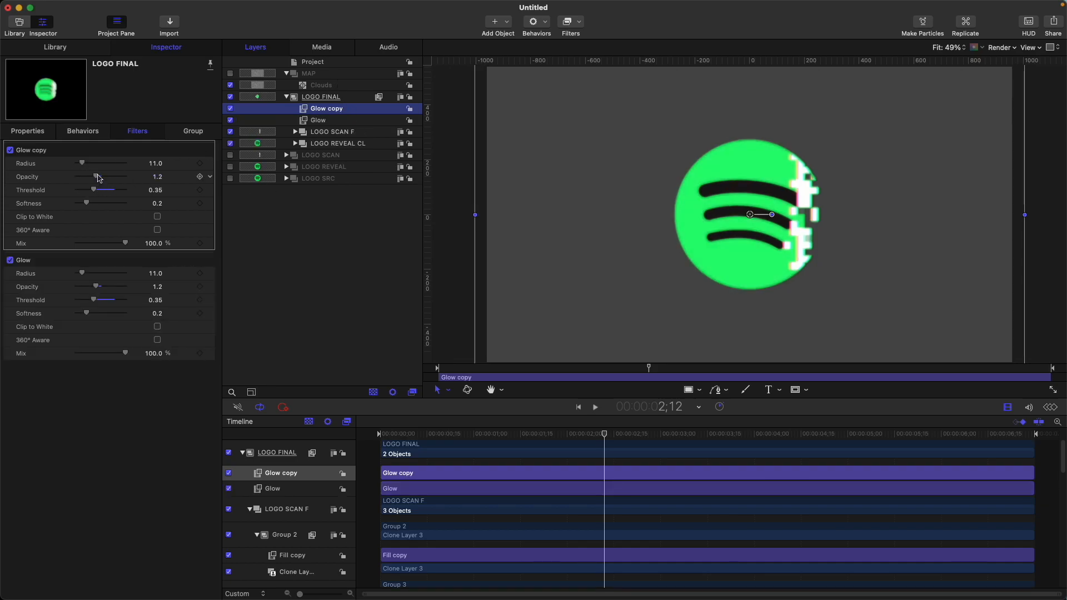
pyautogui.moveTo(96, 177); pyautogui.dragTo(97, 178)
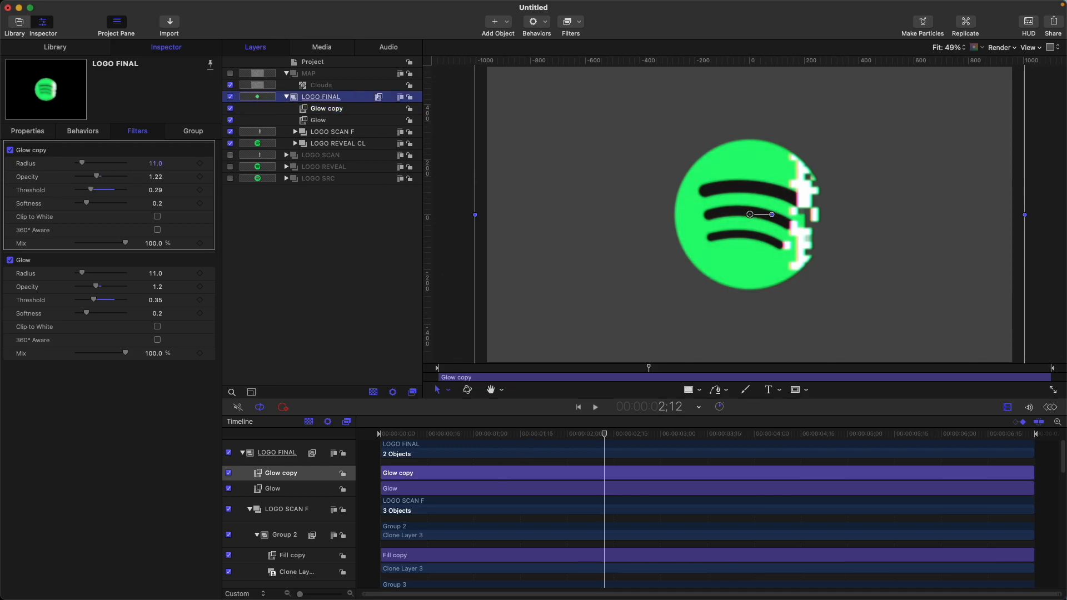
# Add a Hue/Saturation filter to LOGO FINAL and set its saturation to 0.27
pyautogui.click(354, 97)
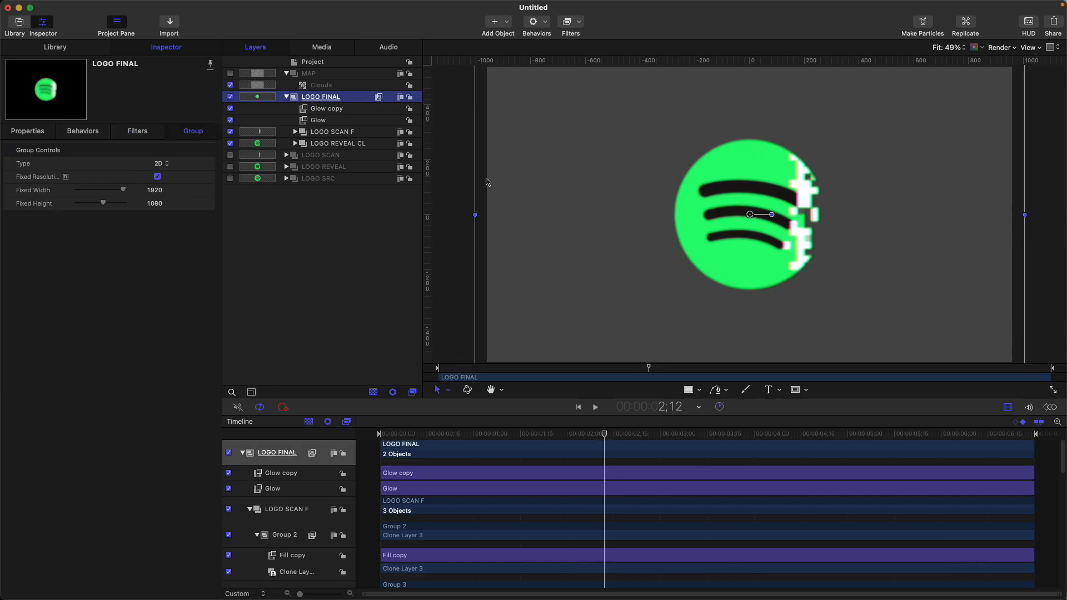
pyautogui.click(574, 25)
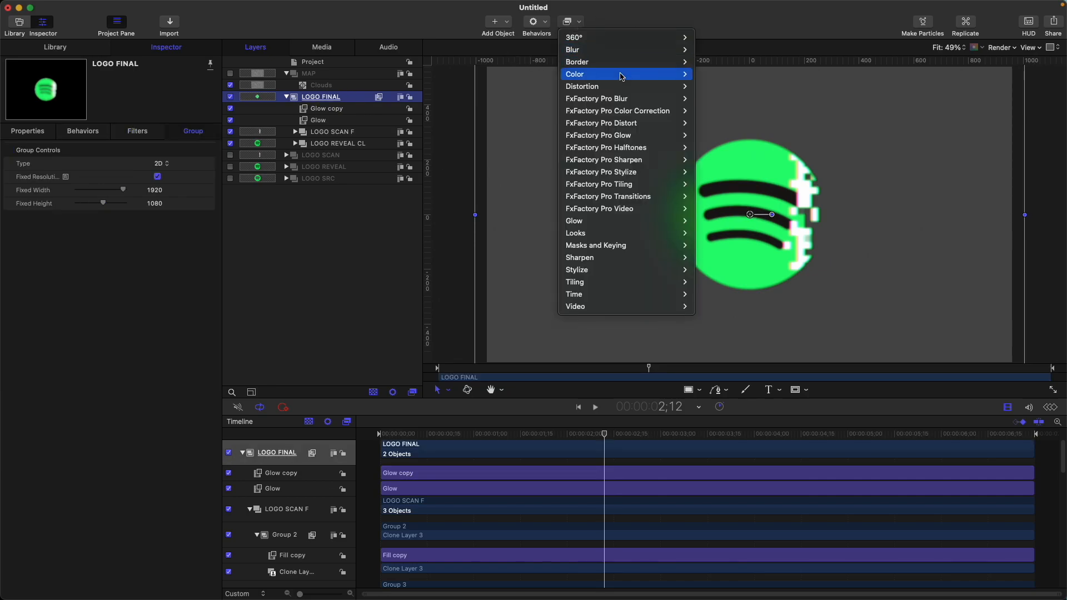
pyautogui.moveTo(621, 78)
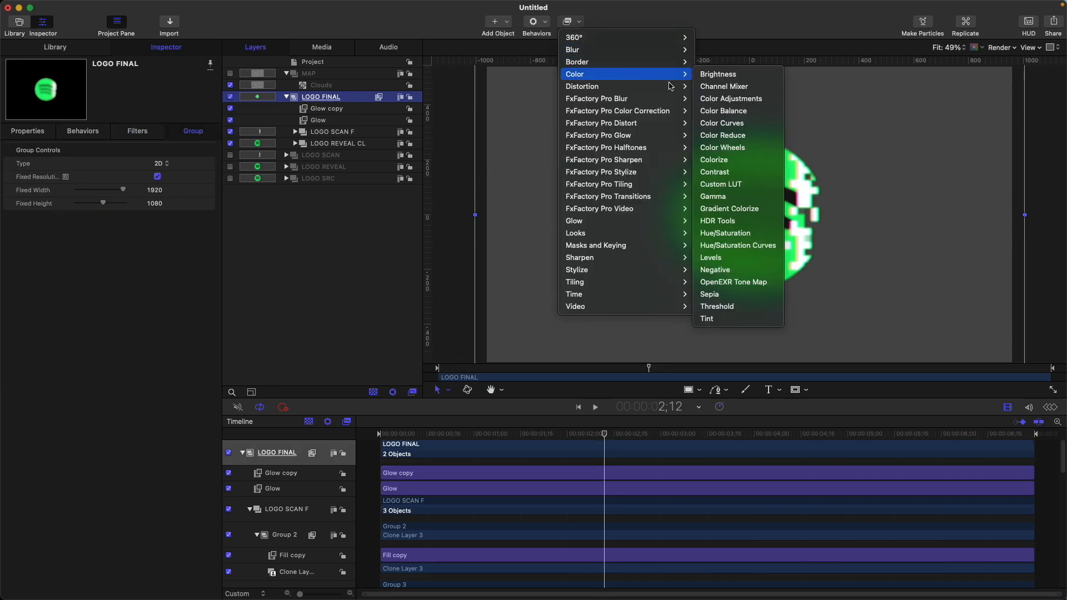
pyautogui.click(725, 233)
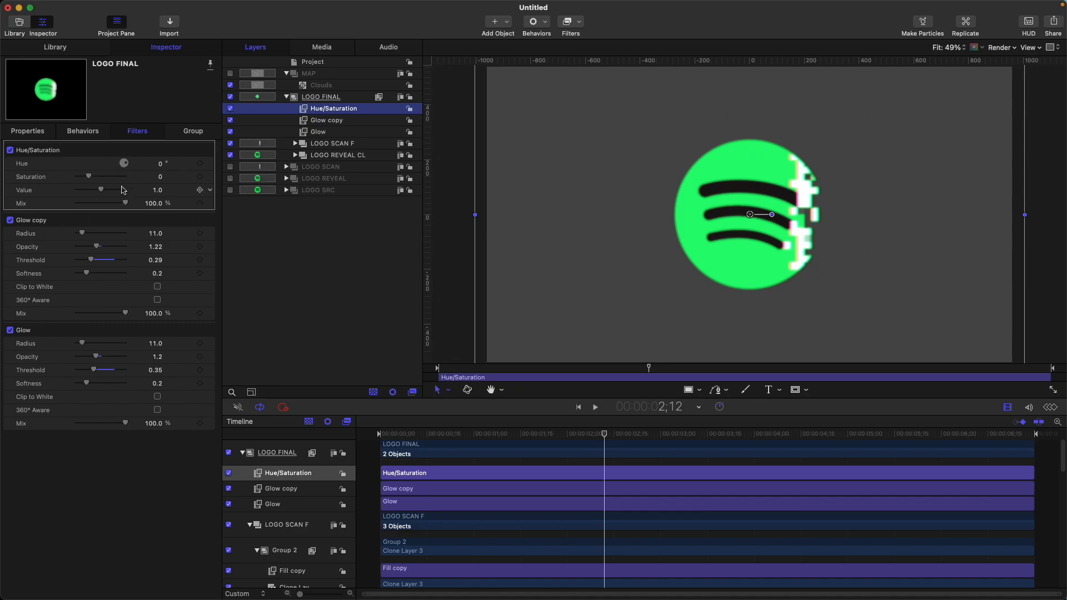
pyautogui.moveTo(89, 178); pyautogui.dragTo(94, 176)
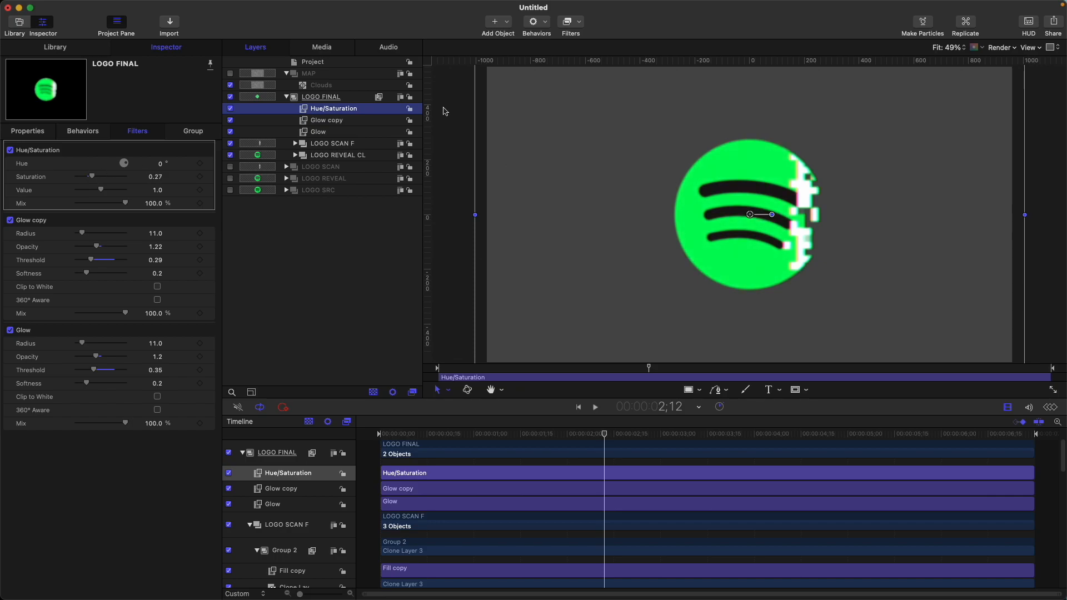
# Add a Light Rays filter to LOGO FINAL
pyautogui.click(348, 100)
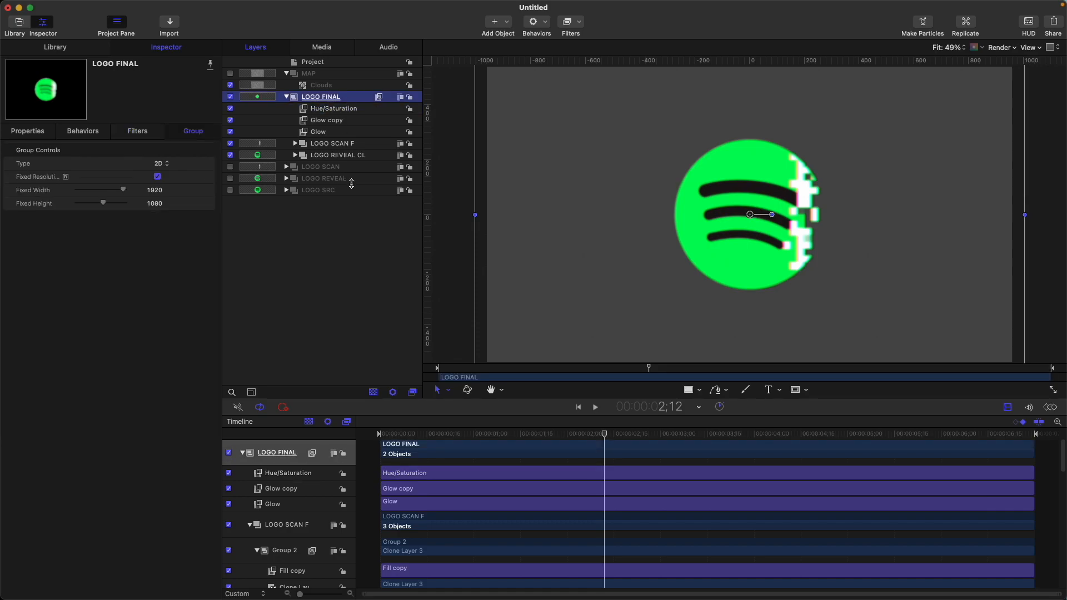
pyautogui.click(567, 23)
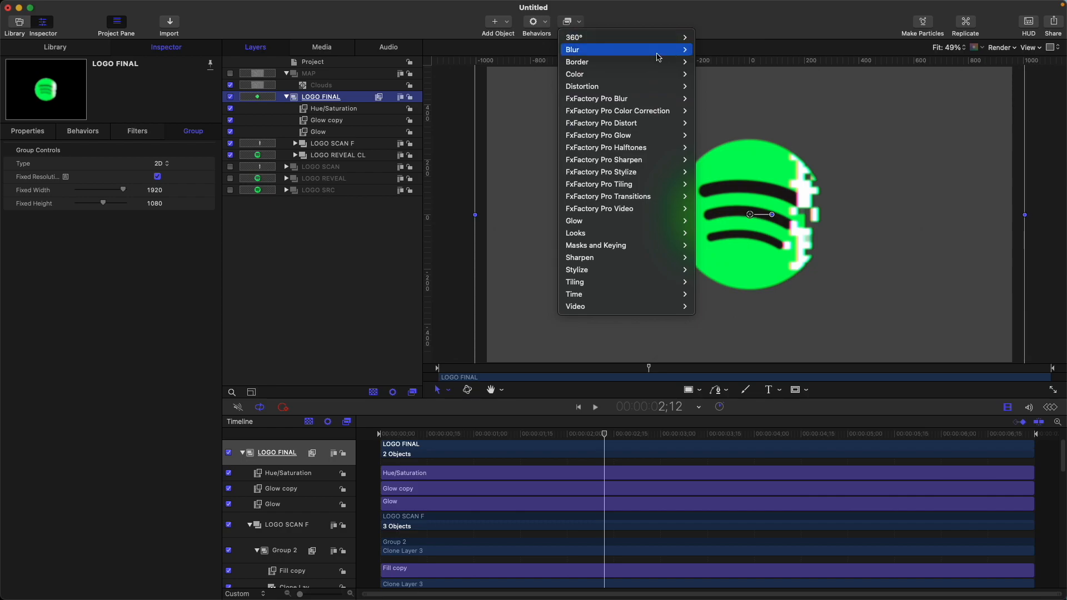
pyautogui.moveTo(604, 227)
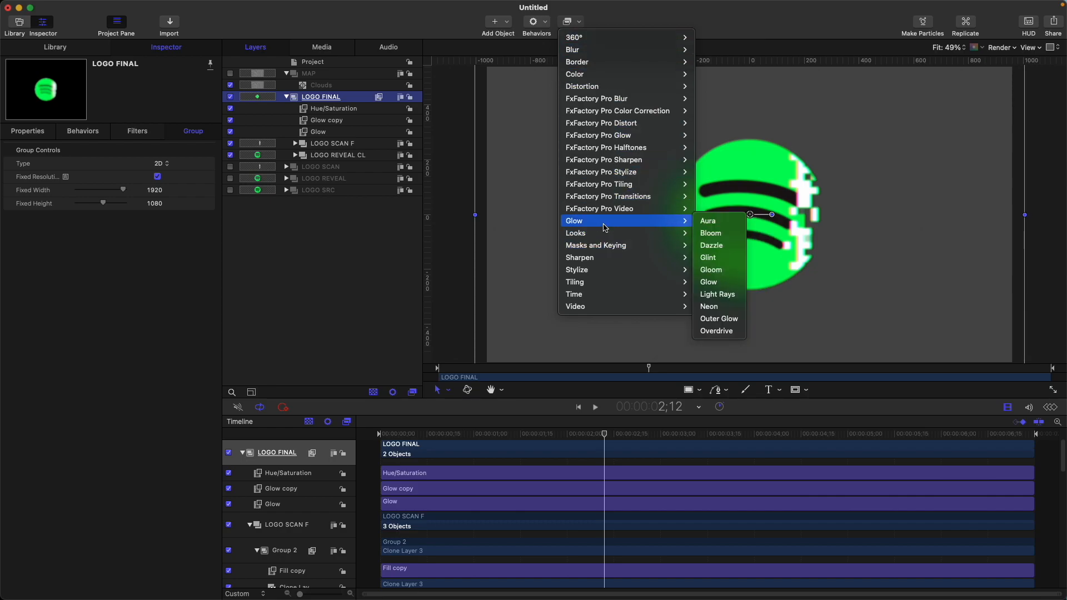
pyautogui.click(717, 294)
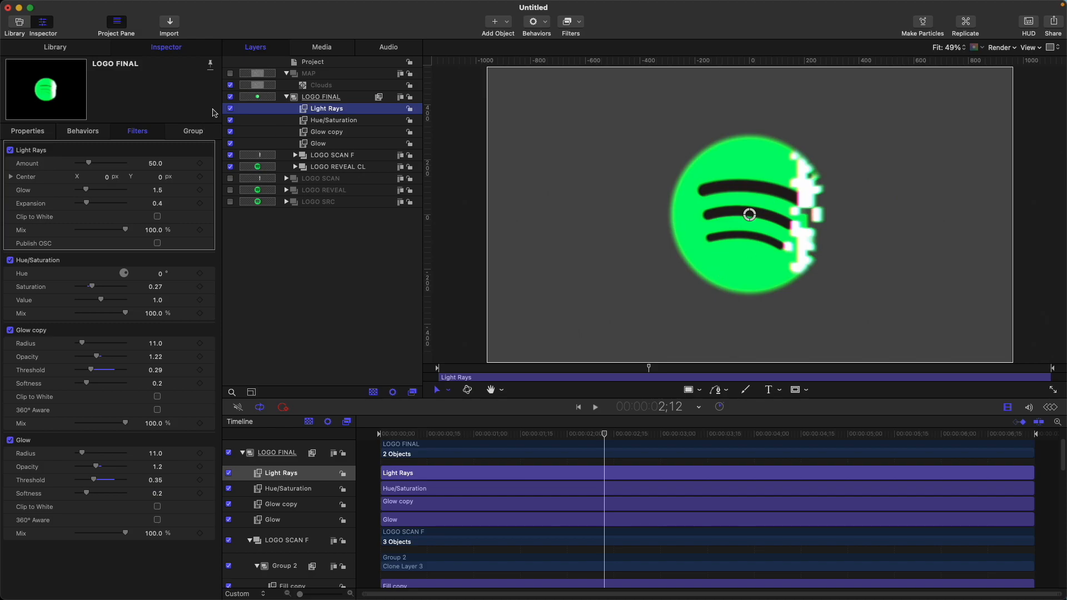
# Move all four filters from LOGO FINAL onto LOGO SCAN F and enable that group's fixed resolution at 1920 by 1080
pyautogui.keyDown('shift'); pyautogui.click(321, 146); pyautogui.keyUp('shift')
pyautogui.moveTo(322, 146); pyautogui.dragTo(327, 156)
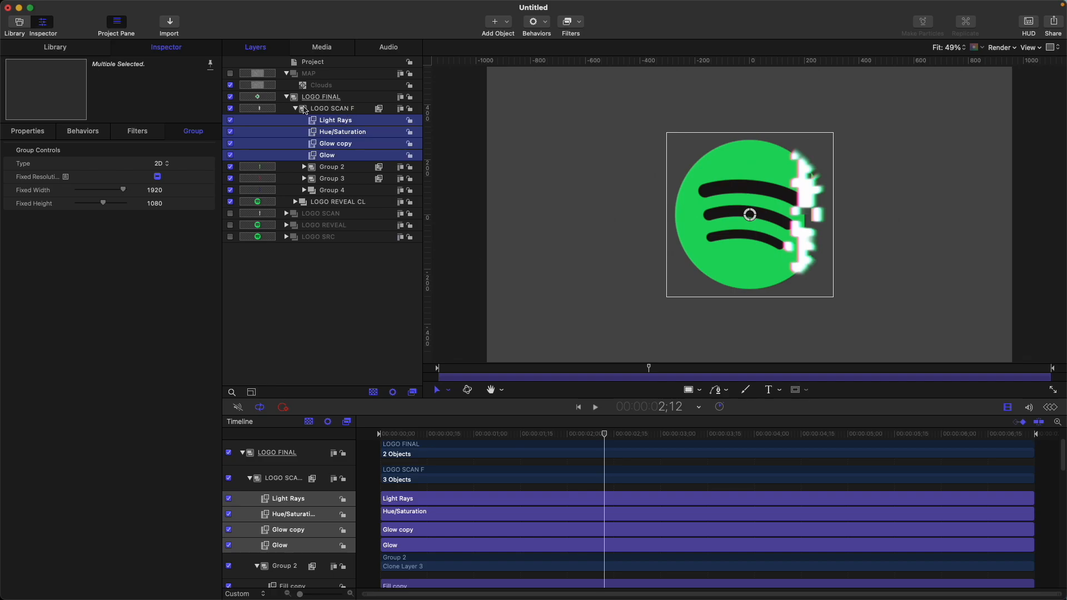
pyautogui.click(348, 108)
pyautogui.click(158, 176)
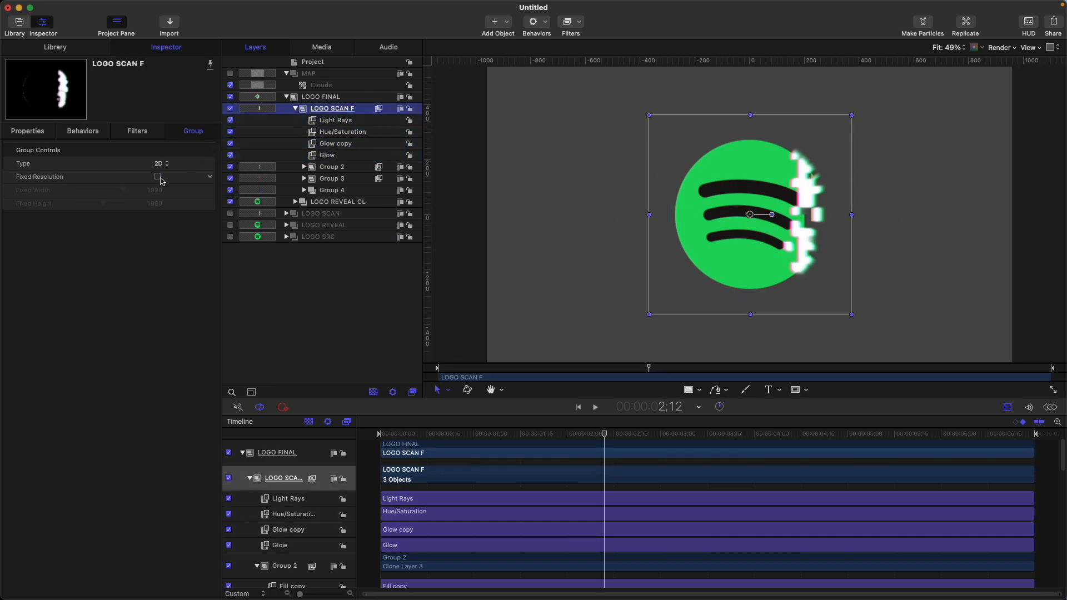
pyautogui.click(159, 177)
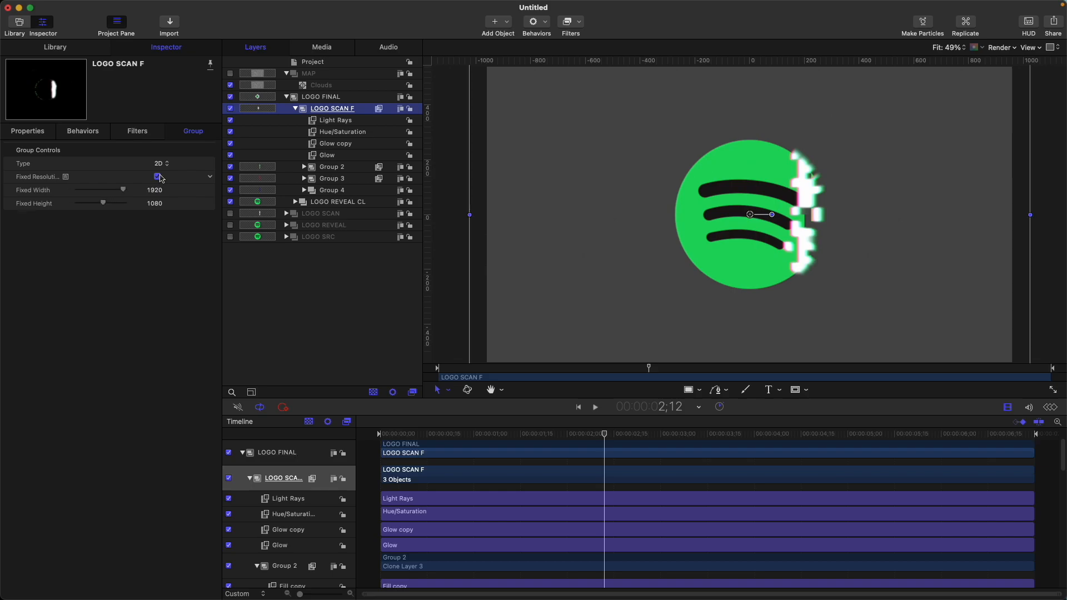
# Set the Light Rays amount to 36 and glow to 0.82, and collapse LOGO SCAN F and LOGO FINAL
pyautogui.click(349, 120)
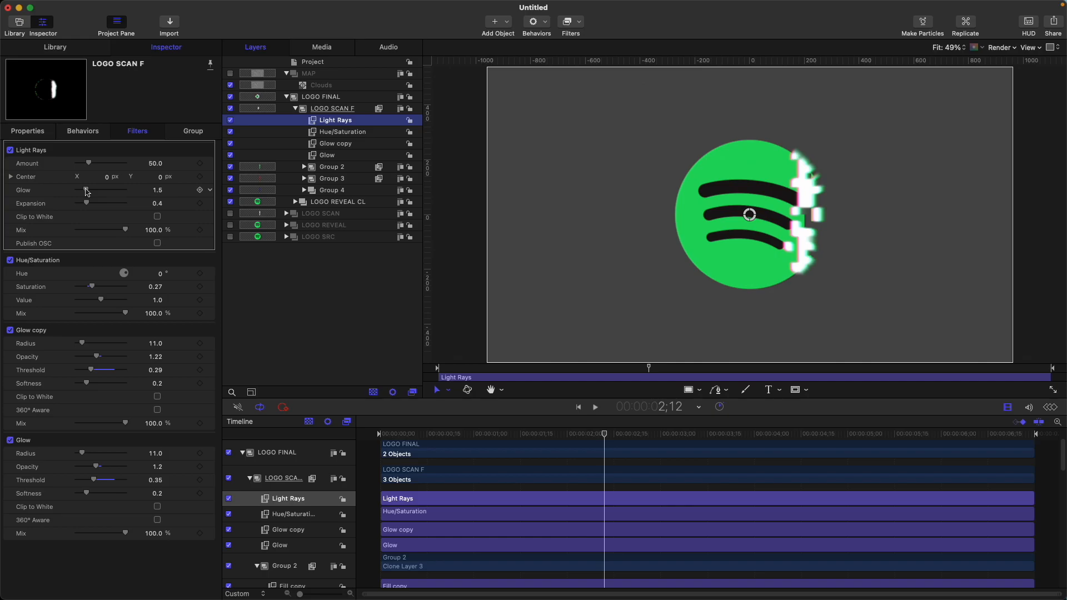
pyautogui.moveTo(91, 165); pyautogui.dragTo(87, 193)
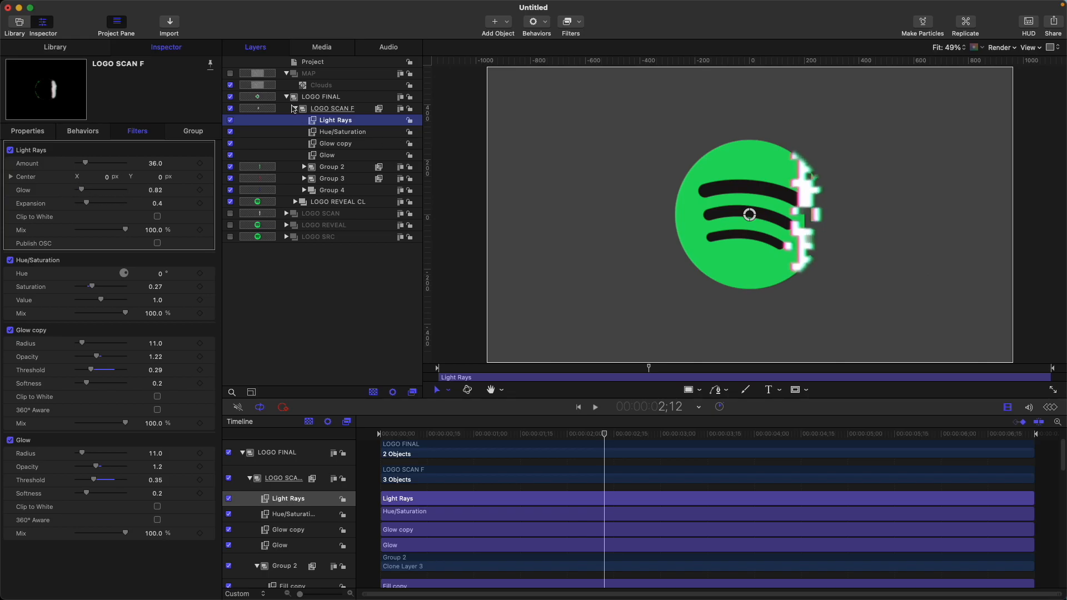
pyautogui.click(293, 109)
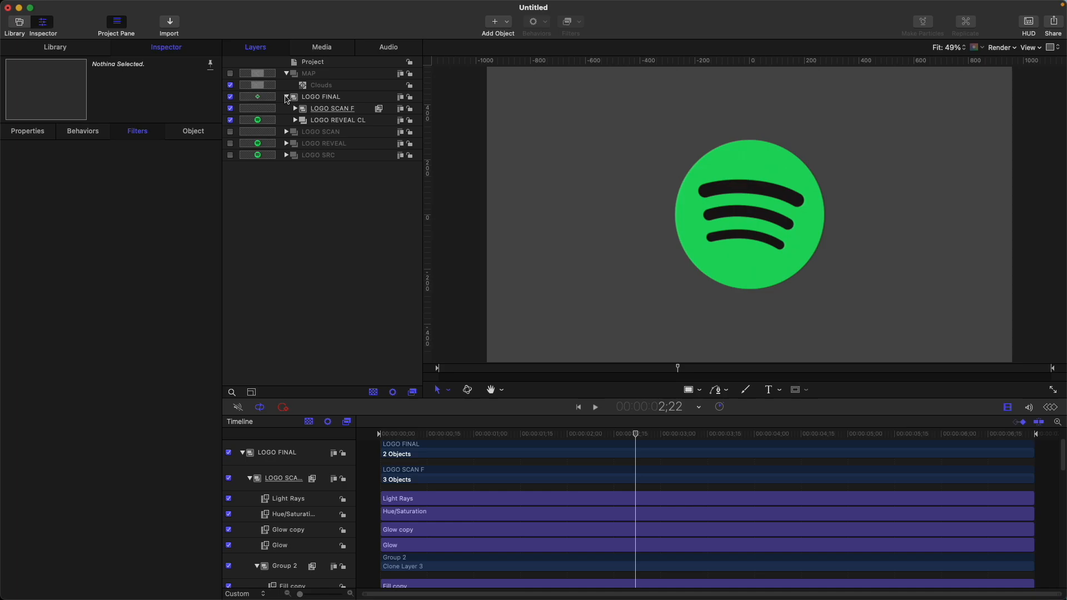
pyautogui.click(287, 97)
# Return to the start of the timeline and add a Color Solid generator
pyautogui.moveTo(501, 435); pyautogui.dragTo(365, 433)
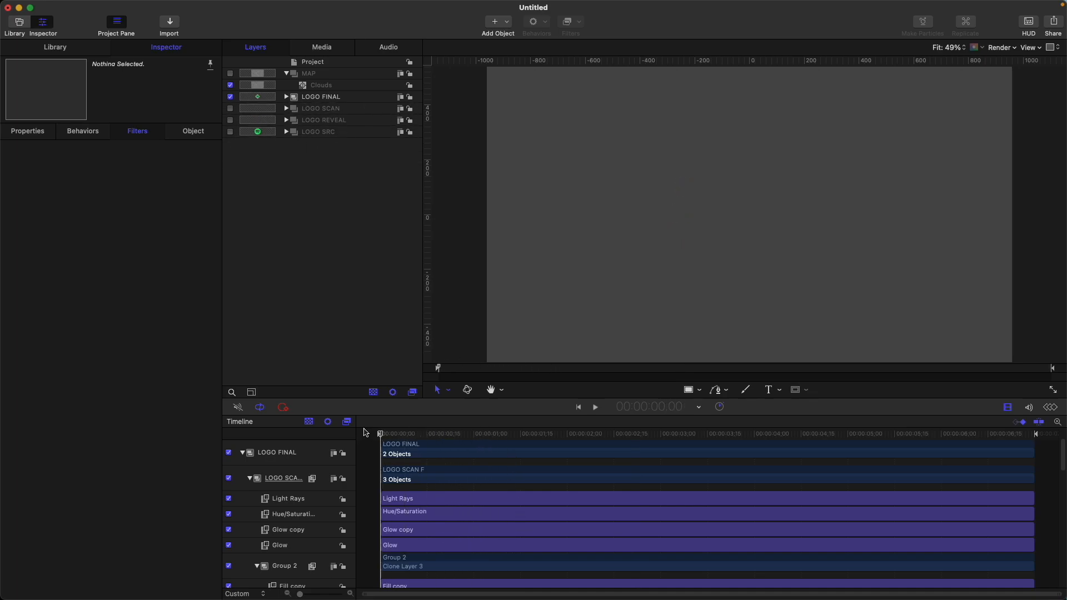
pyautogui.click(504, 23)
pyautogui.moveTo(555, 140)
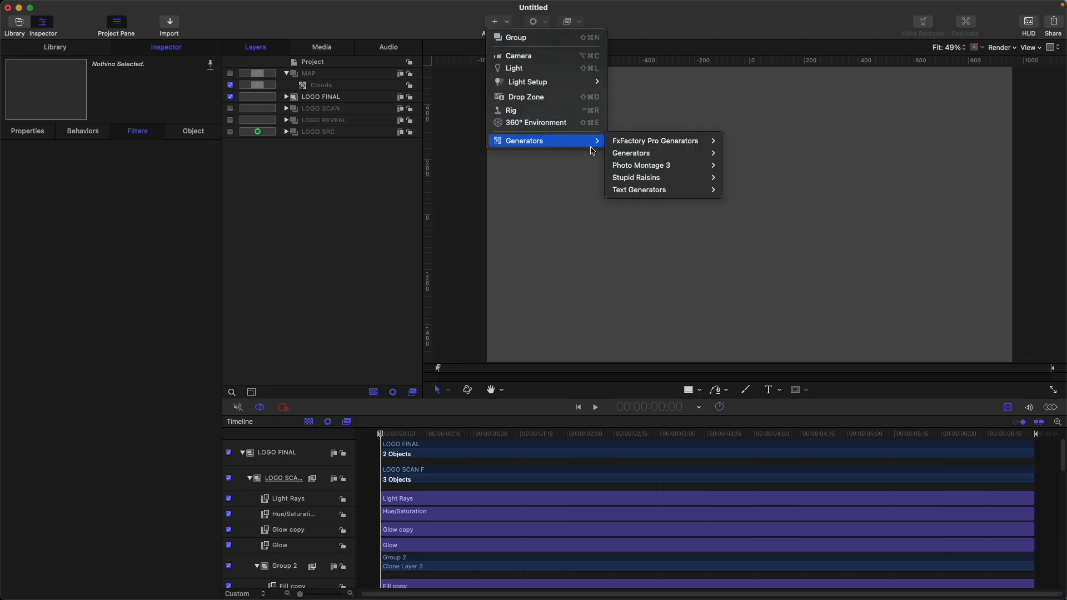
pyautogui.moveTo(633, 153)
pyautogui.press('Return')
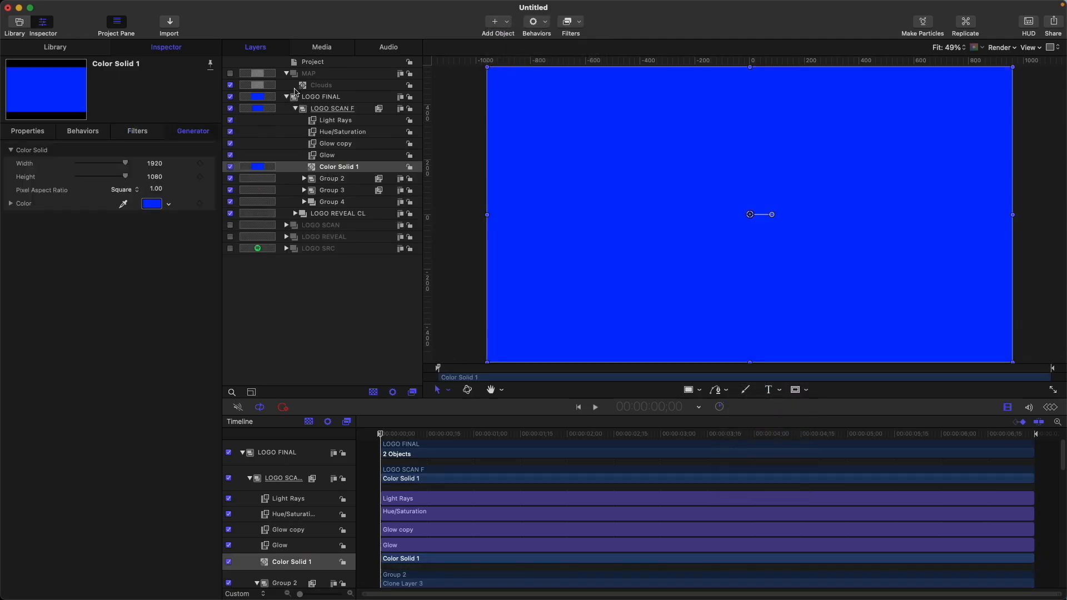
# Move the Color Solid into its own top-level group, place that group behind LOGO FINAL and make the solid dark green
pyautogui.moveTo(346, 170); pyautogui.dragTo(285, 96)
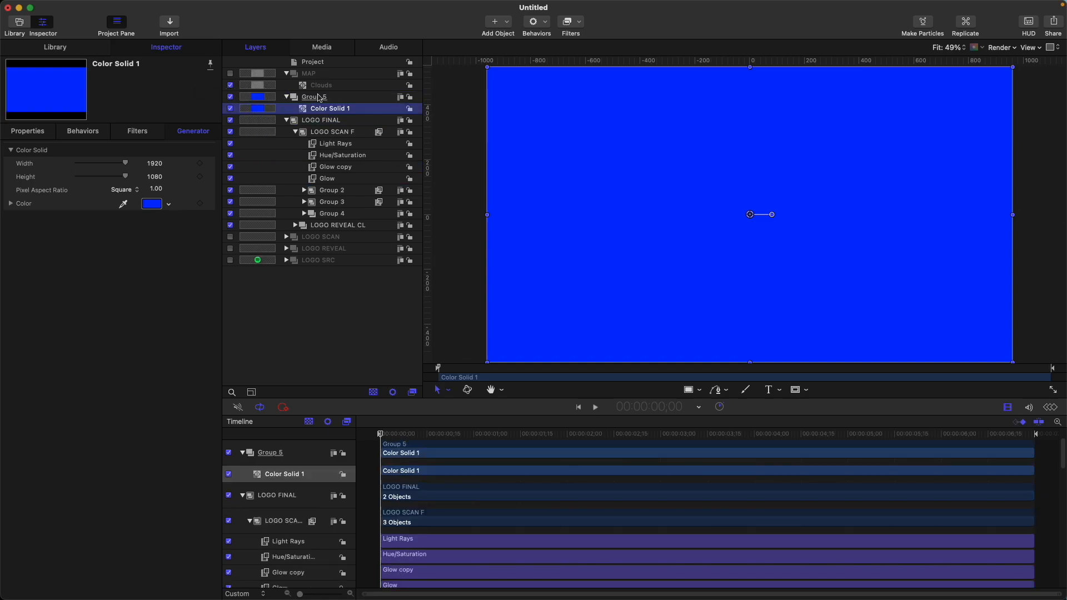
pyautogui.click(319, 98)
pyautogui.press('super+bracketleft')
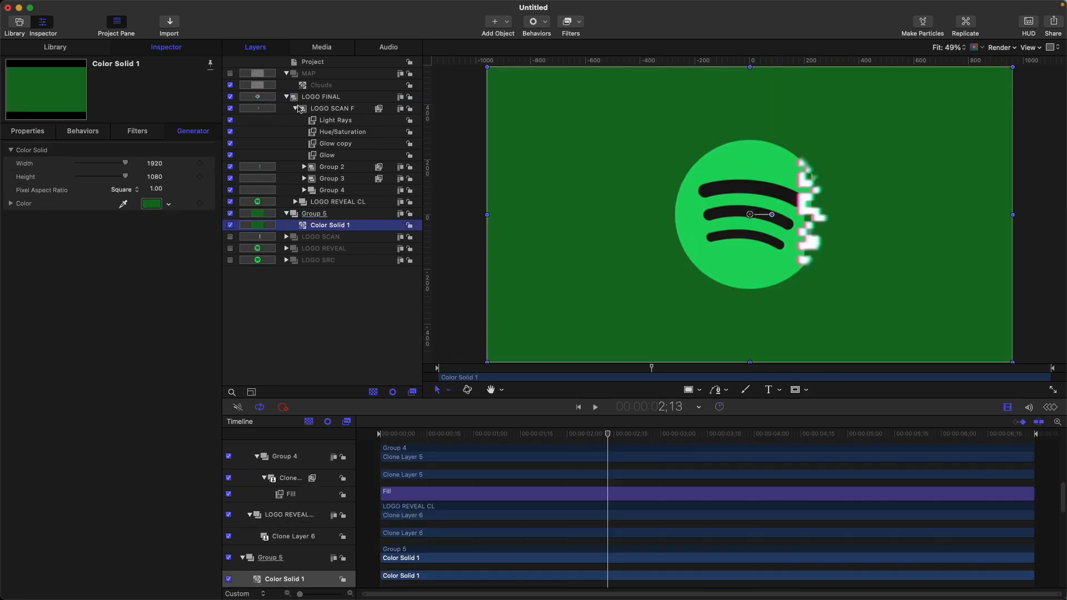
# Collapse LOGO FINAL and enable its drop shadow, adjusting the blur and setting the distance to 20
pyautogui.click(294, 107)
pyautogui.click(287, 97)
pyautogui.click(320, 98)
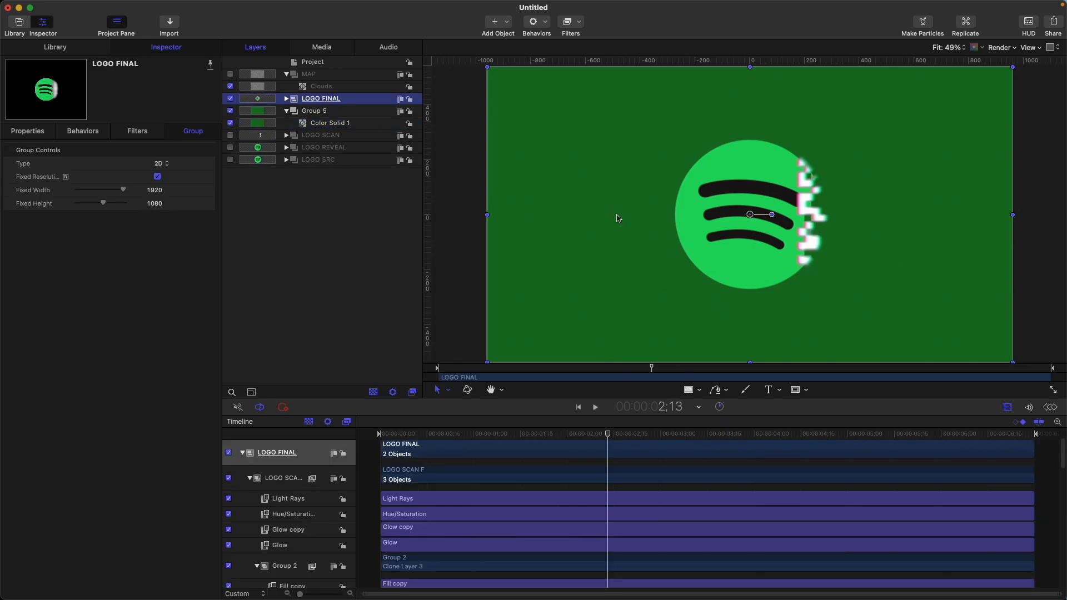
pyautogui.click(34, 131)
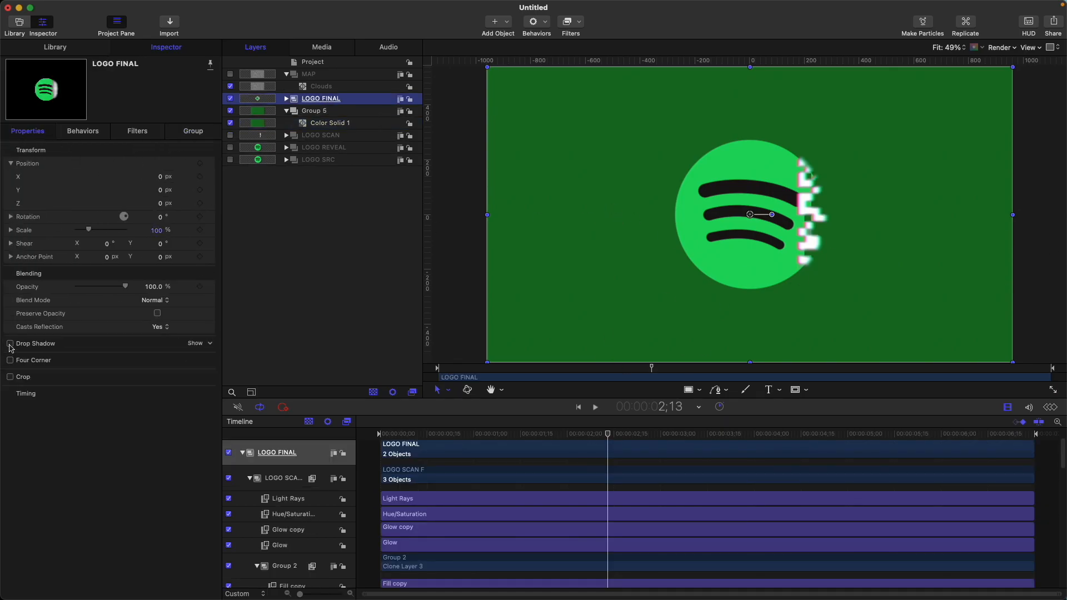
pyautogui.click(10, 343)
pyautogui.moveTo(86, 399); pyautogui.dragTo(86, 389)
pyautogui.doubleClick(156, 397)
pyautogui.write('20')
pyautogui.press('Return')
# Play the logo reveal from the start to check it over the green background, and return to the first frame
pyautogui.moveTo(466, 433); pyautogui.dragTo(335, 468)
pyautogui.click(365, 355)
pyautogui.press('space')
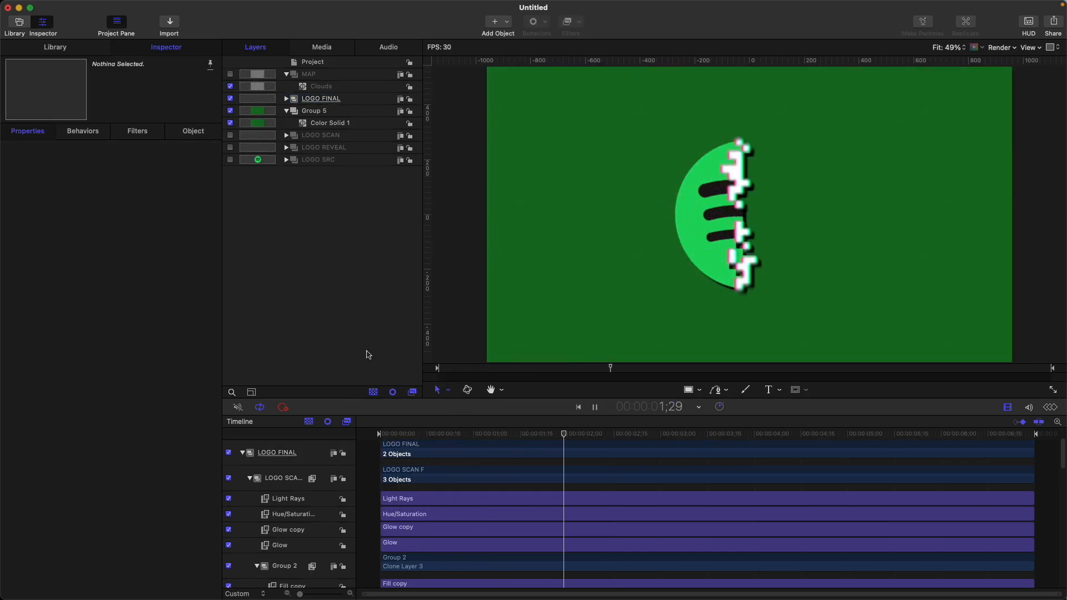
pyautogui.moveTo(383, 434); pyautogui.dragTo(320, 441)
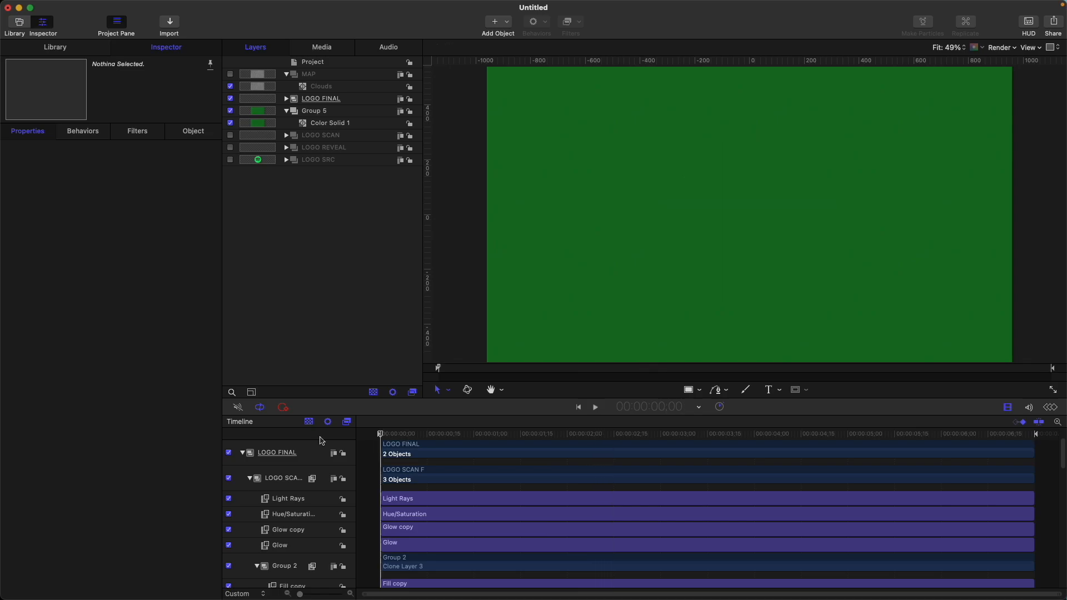